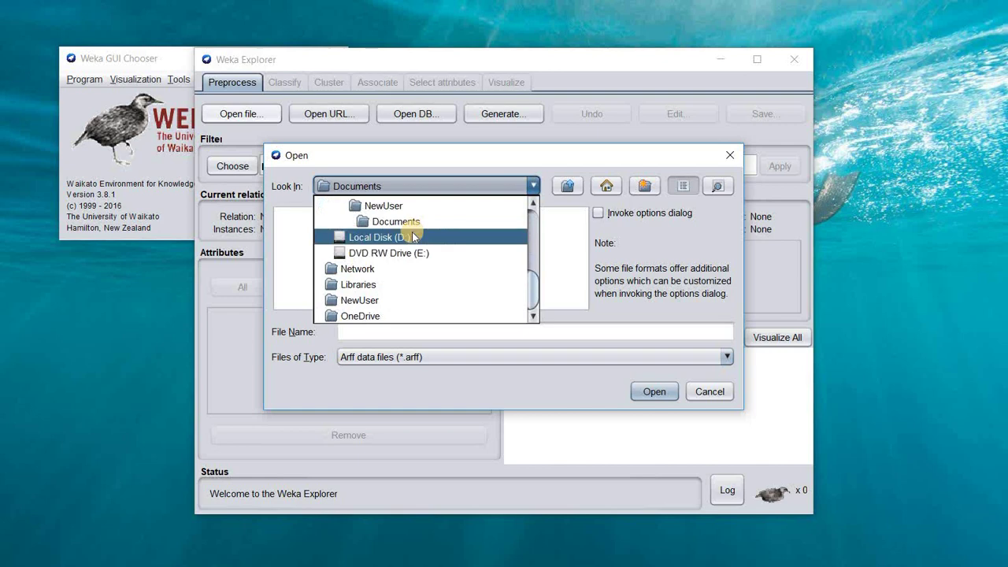
Step: Browse to the data folder of Weka-3-8 inside Program Files on Local Disk (C:) for opening a dataset
scroll(411, 231, up, 2)
click(405, 267)
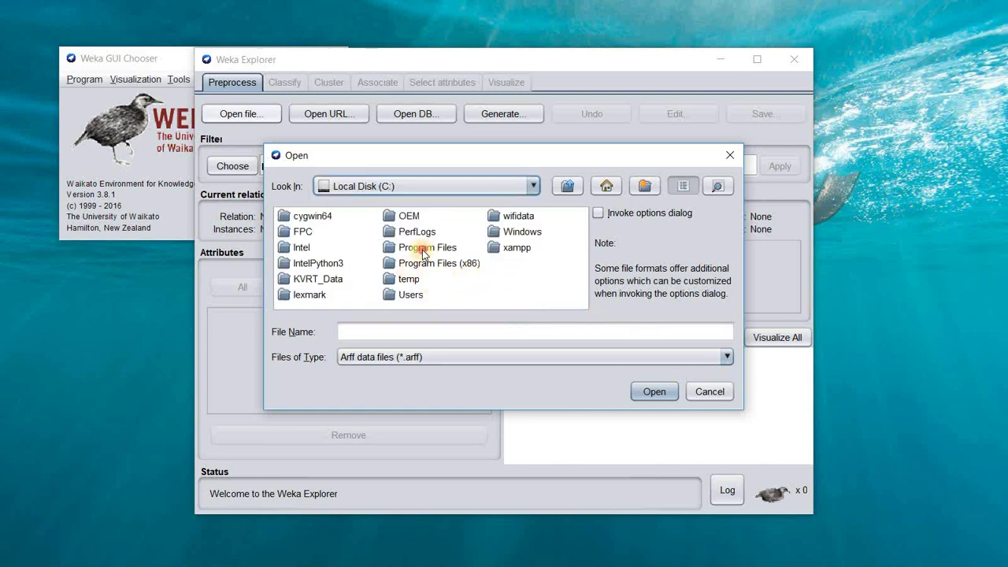
double_click(423, 249)
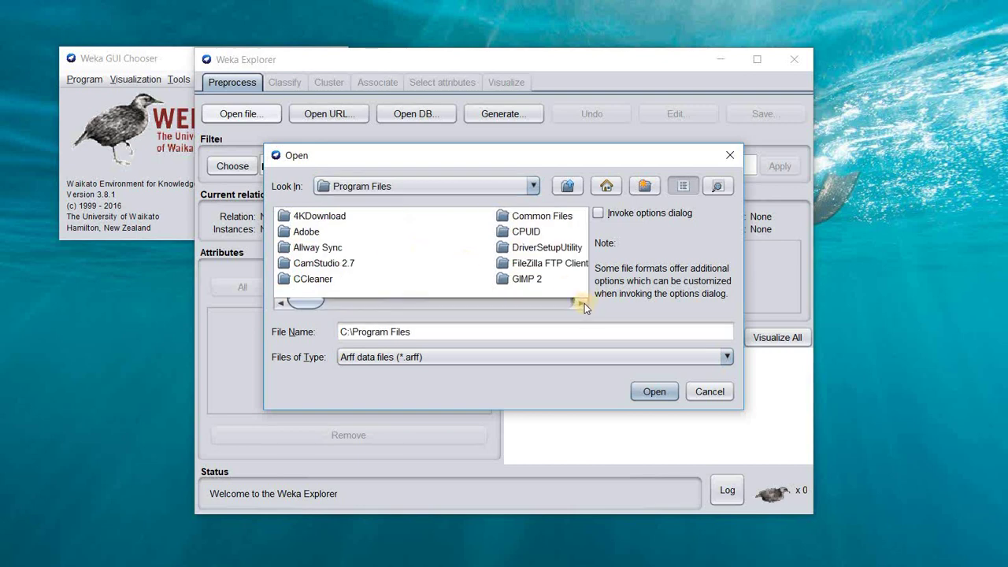
click(584, 303)
click(584, 303)
click(584, 303)
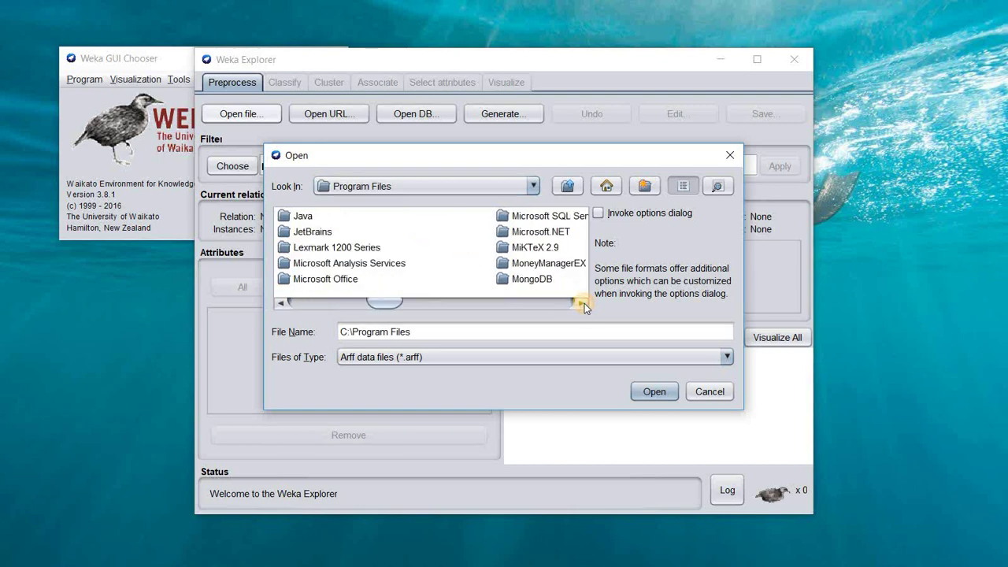
click(584, 303)
click(584, 303)
click(584, 303)
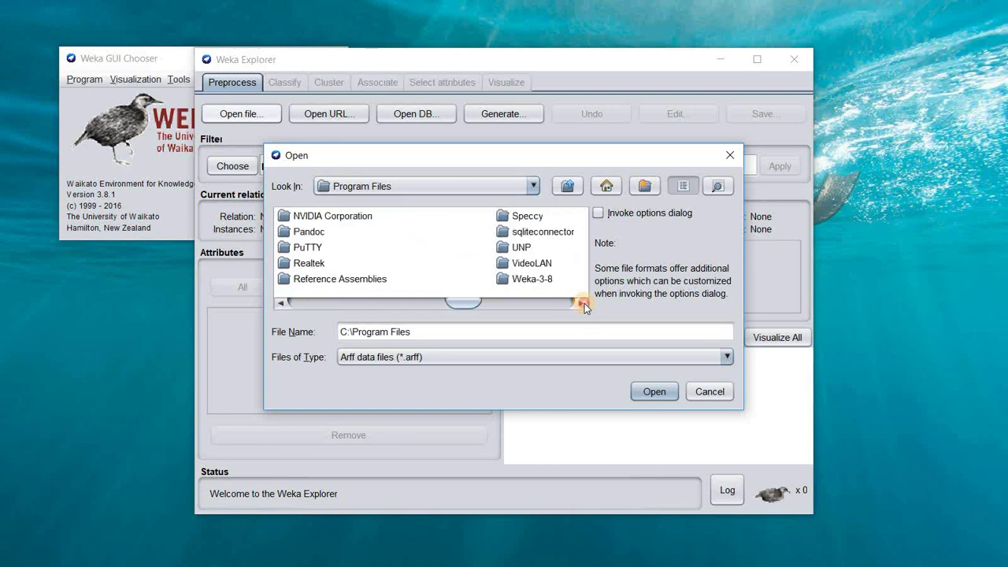
click(584, 303)
double_click(311, 279)
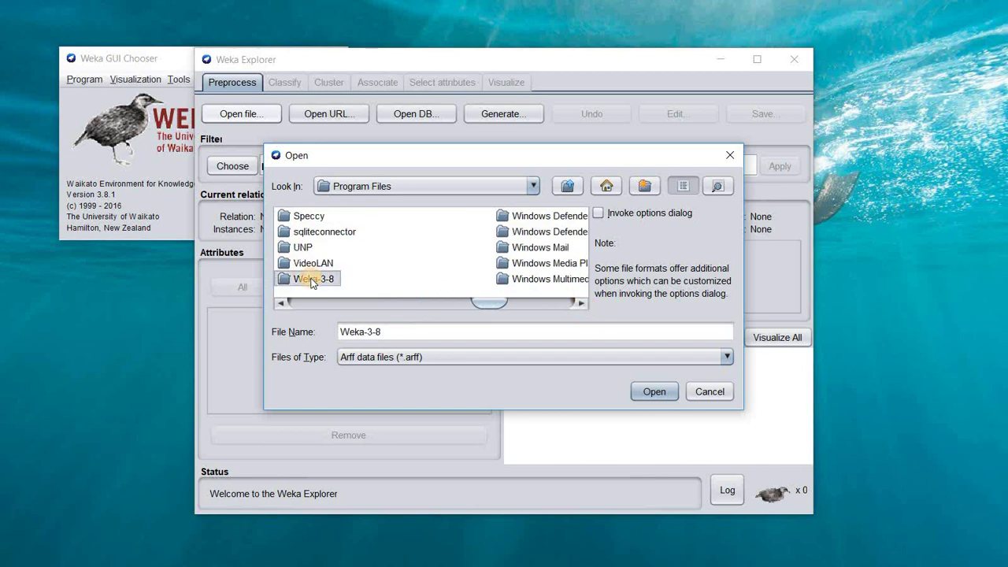
double_click(302, 232)
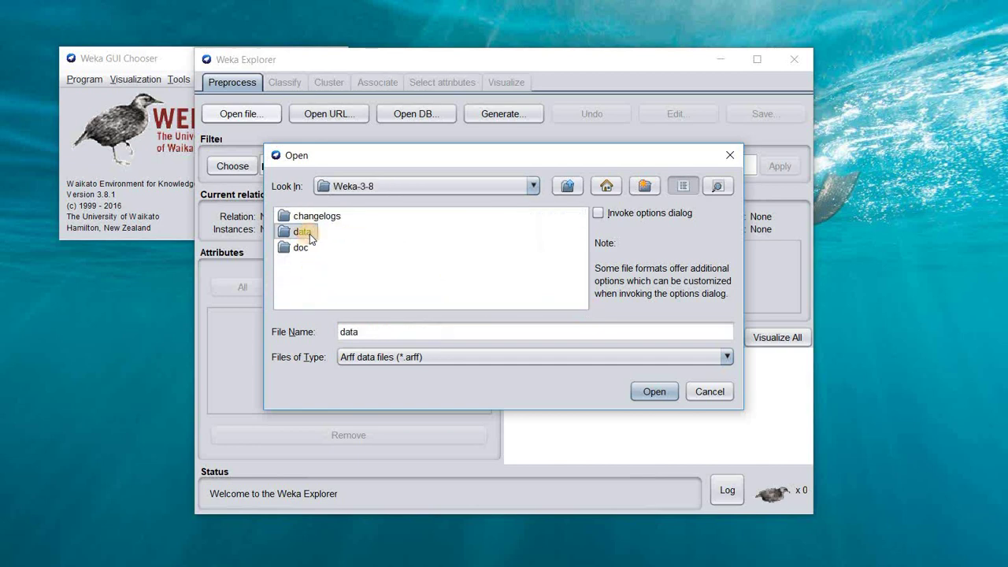
Step: Load the weather.nominal.arff dataset from the data folder
scroll(472, 263, down, 3)
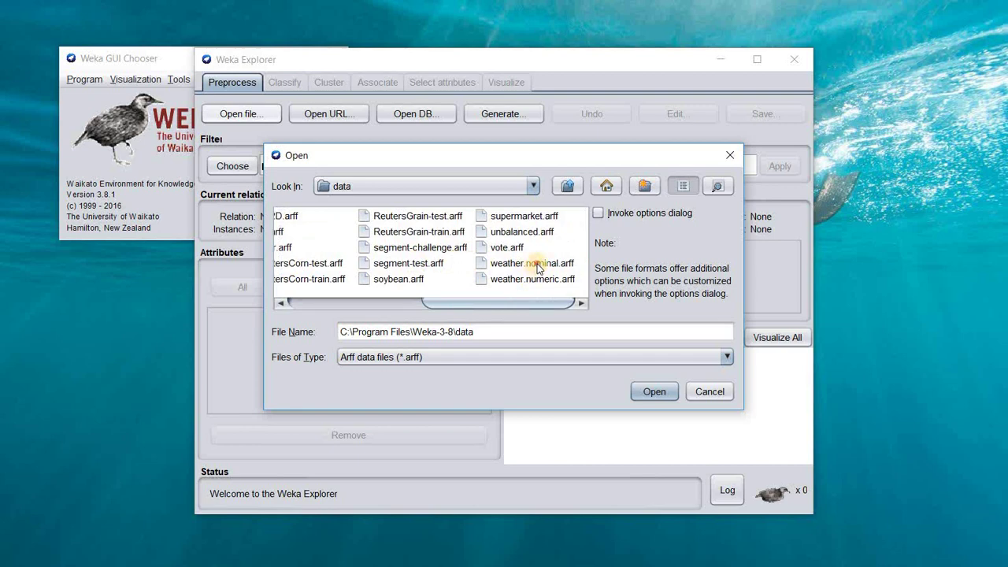
click(538, 263)
click(655, 393)
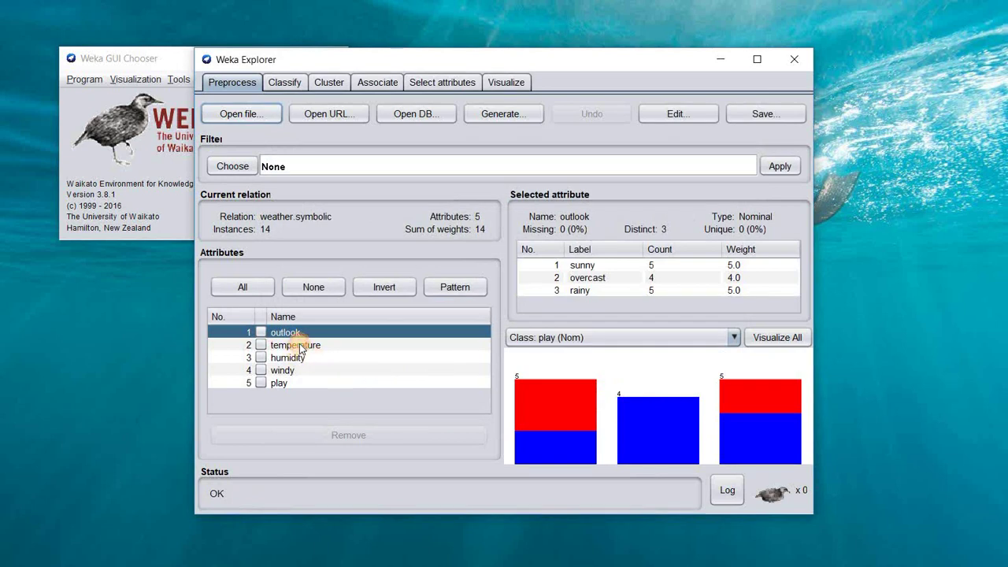
Step: Examine the value counts and class distribution of the temperature, humidity, windy, play and outlook attributes
click(300, 347)
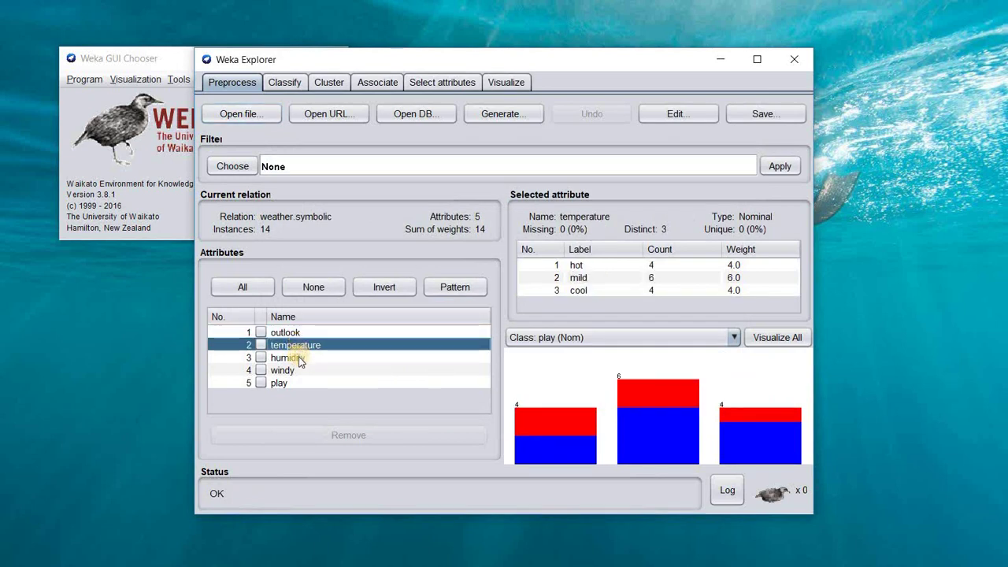
click(299, 359)
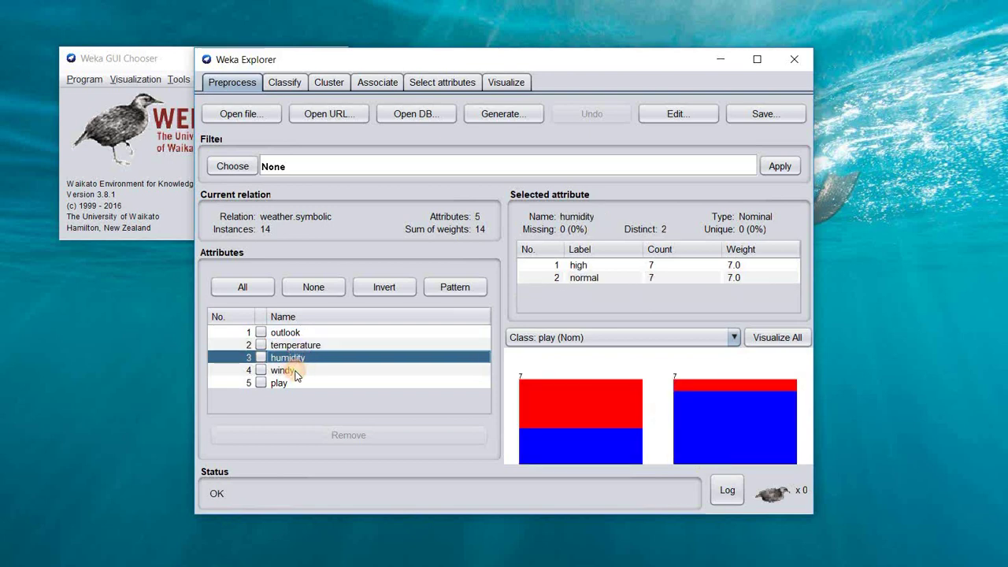
click(297, 374)
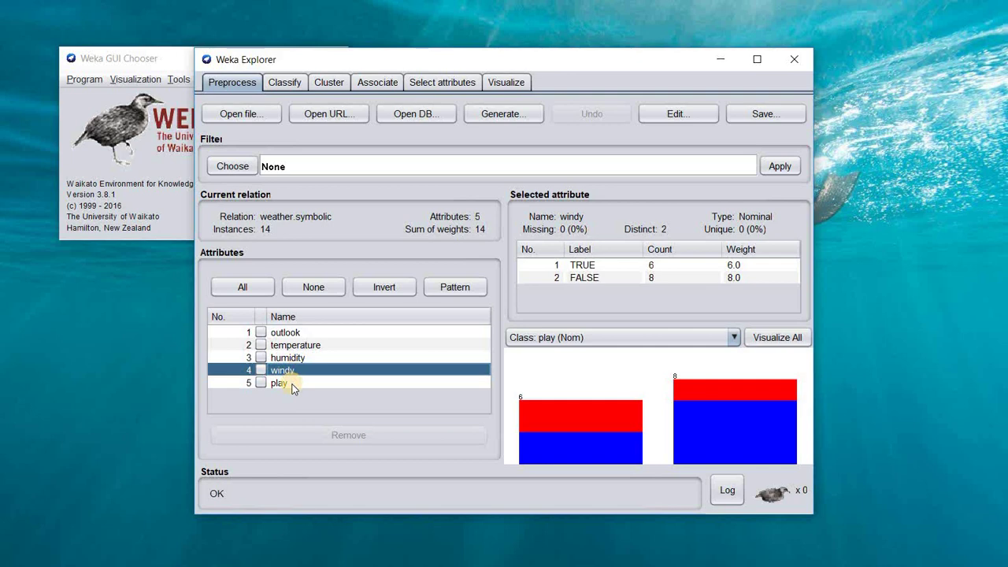
click(293, 384)
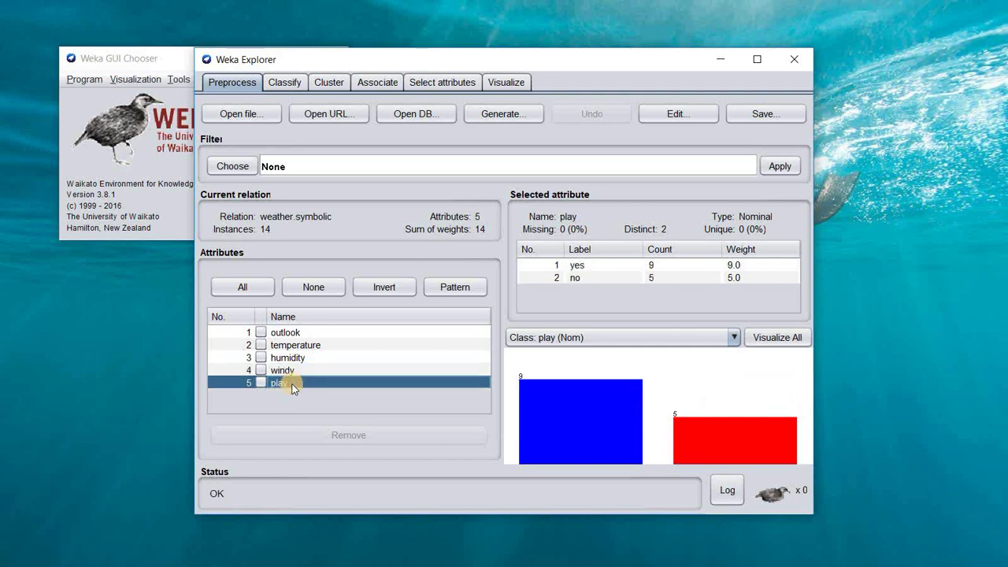
click(291, 334)
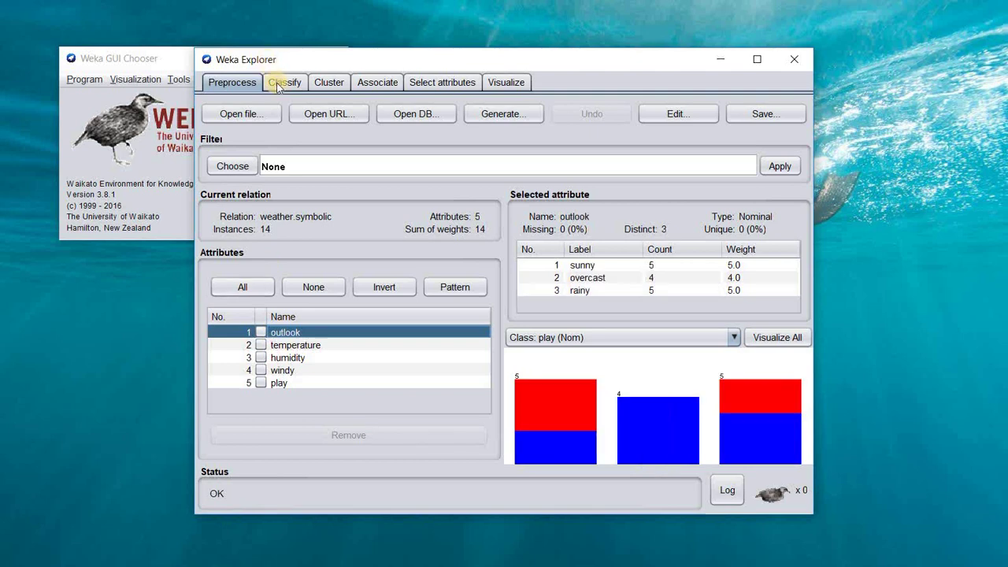
Step: Run the ZeroR classifier with play as the class, and highlight its predicted class value and percentage of correctly classified instances
click(278, 85)
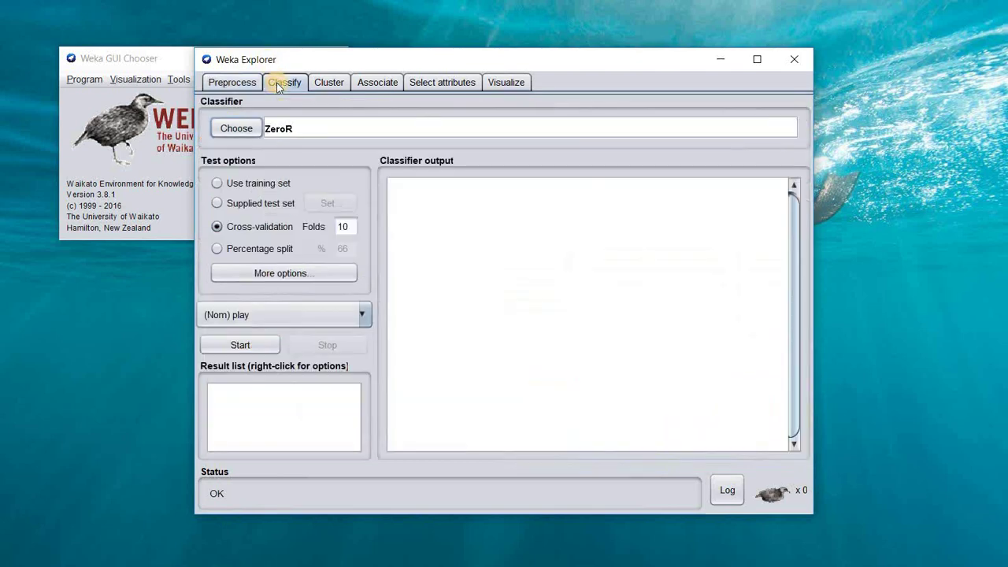
click(255, 348)
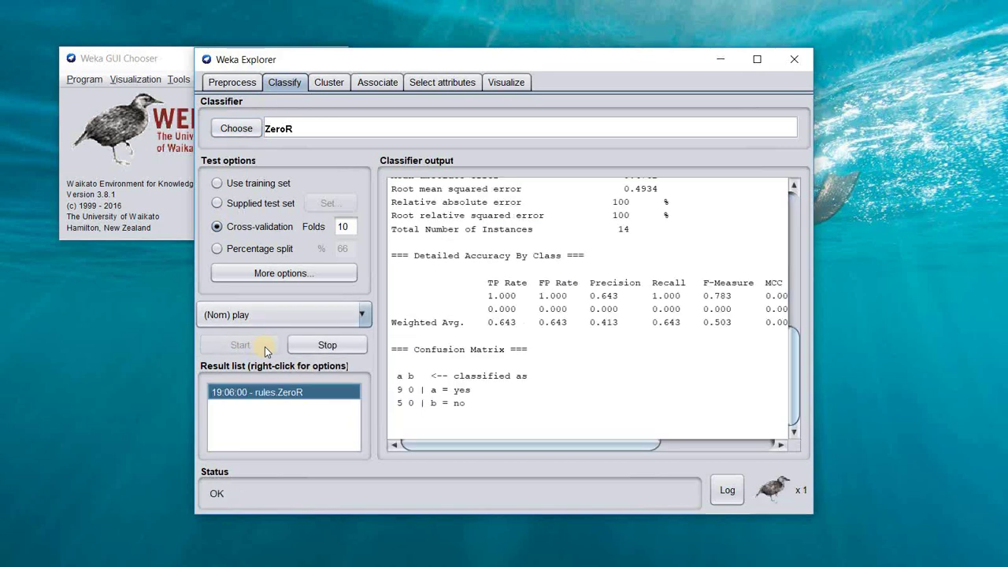
scroll(646, 344, up, 2)
scroll(646, 347, up, 2)
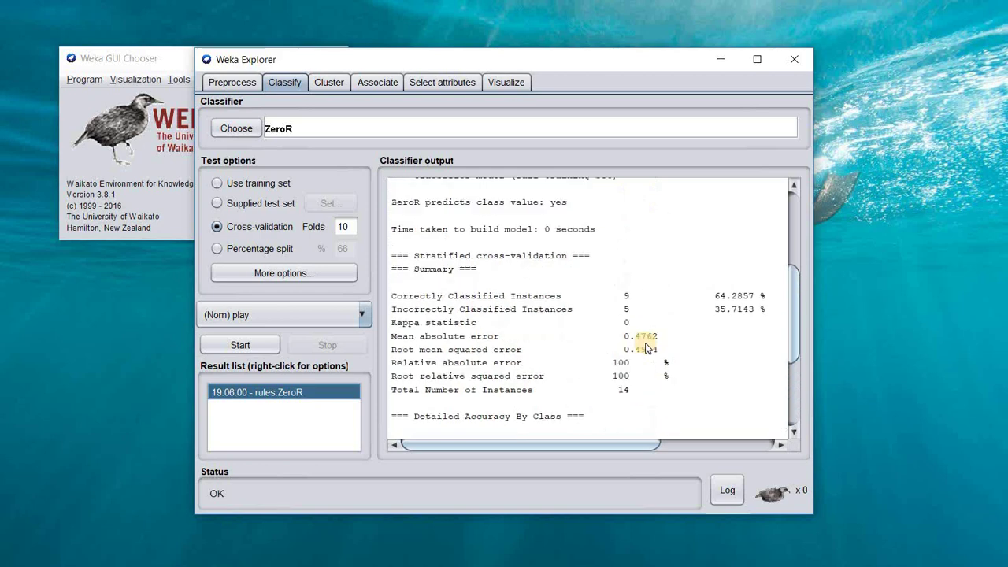
scroll(645, 347, up, 2)
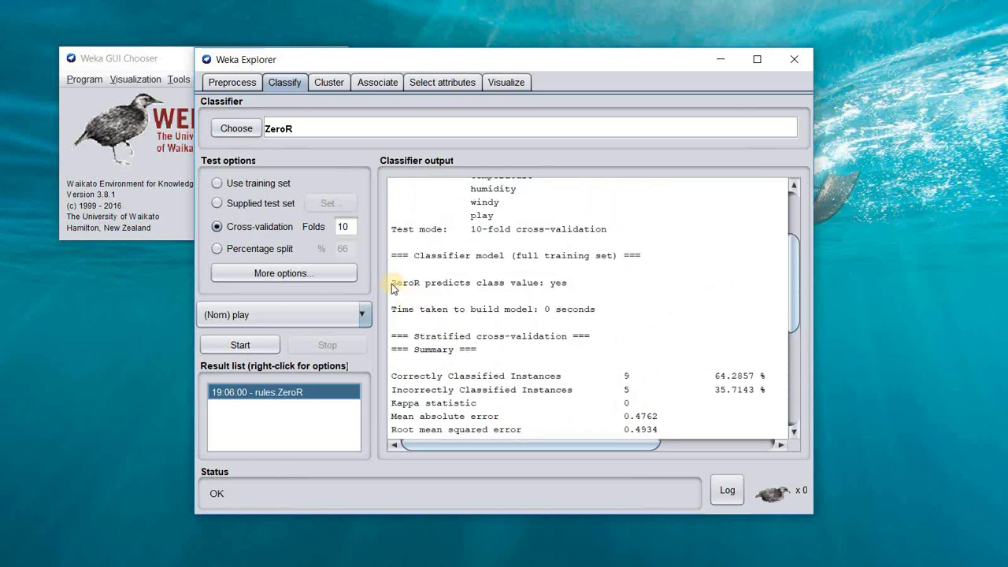
drag(393, 284, 568, 285)
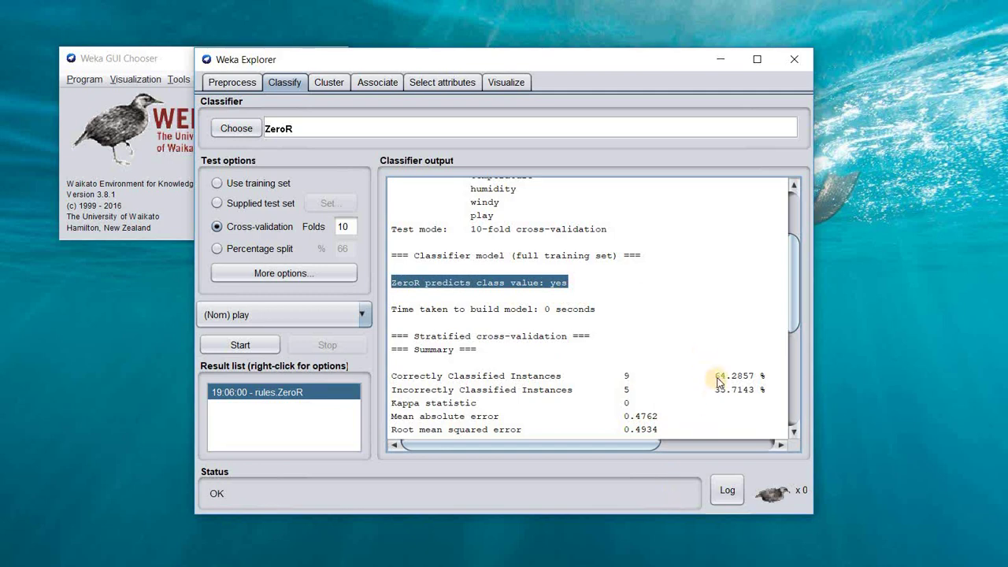
drag(713, 376, 767, 377)
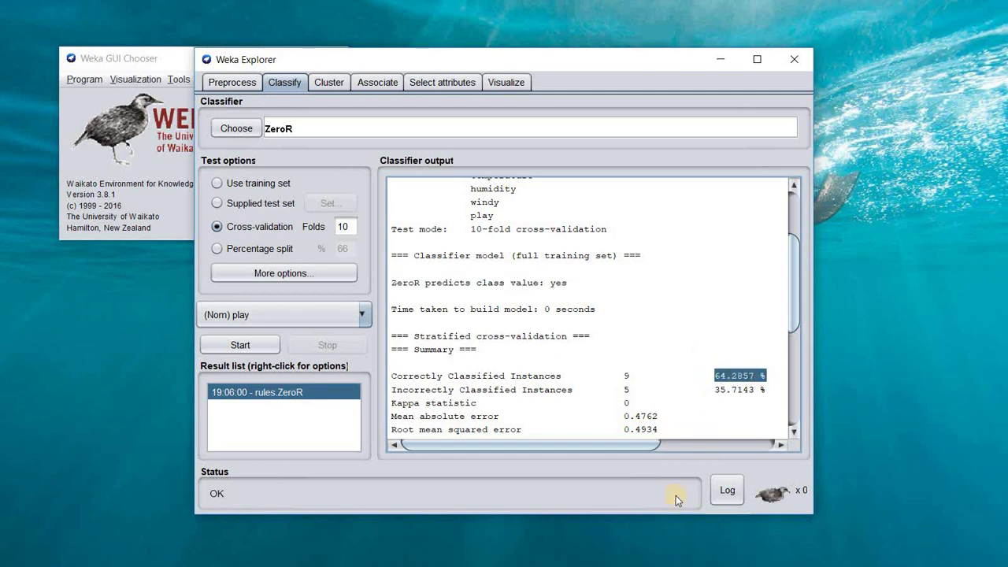
Step: Choose the OneR rule classifier and set its minBucketSize to 3
click(246, 134)
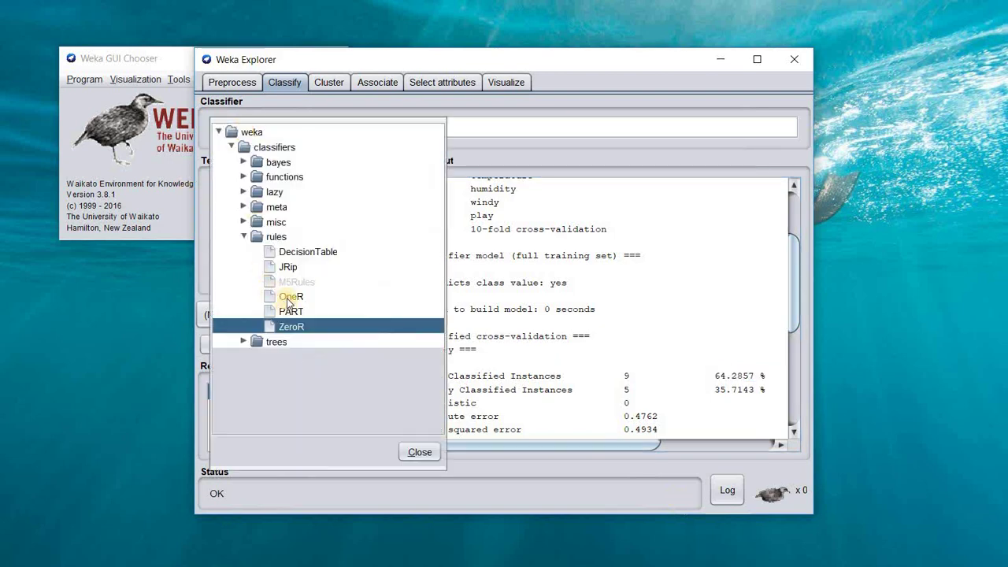
click(289, 297)
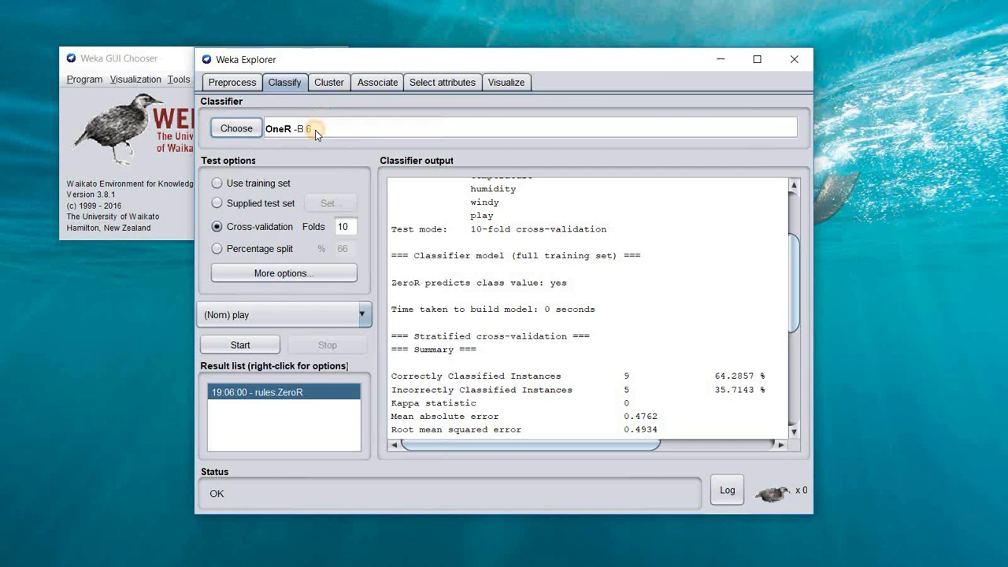
click(315, 129)
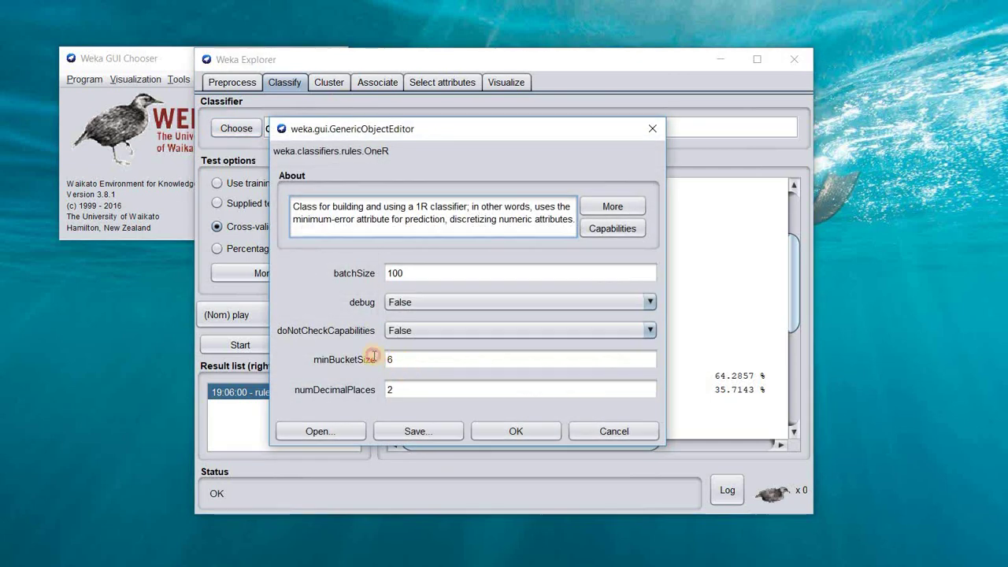
double_click(376, 359)
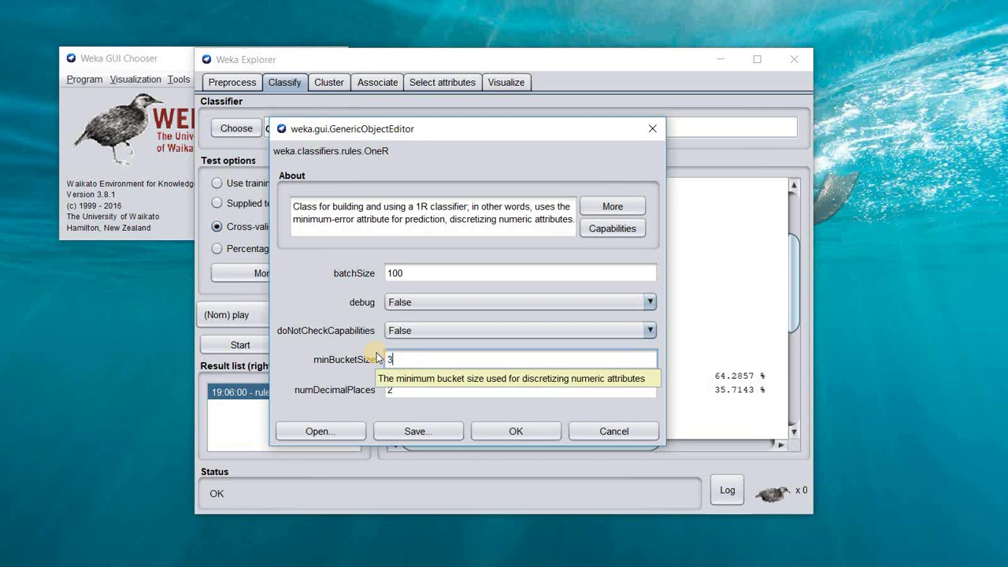
click(518, 432)
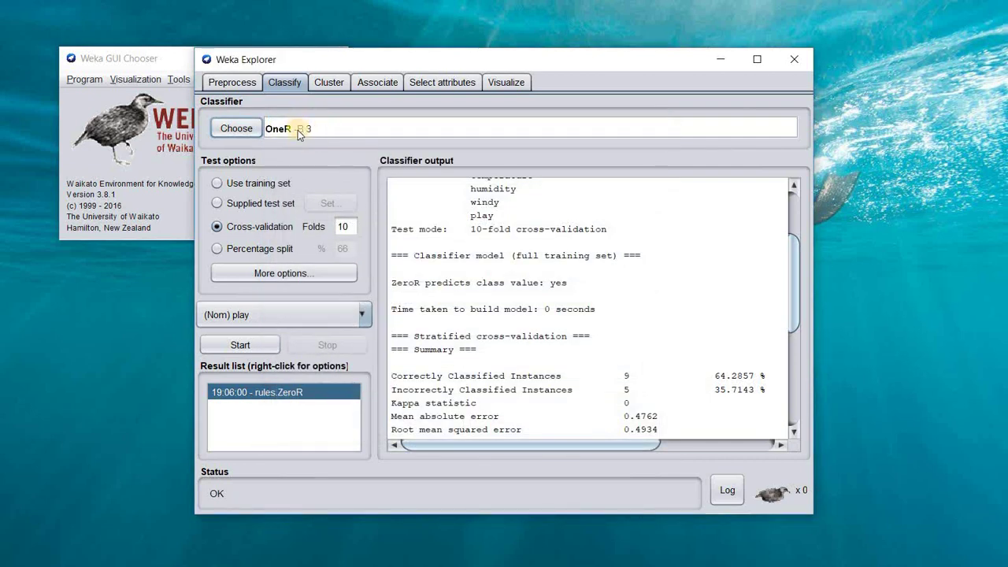
Step: Run the OneR classifier and highlight its outlook rule and percentage of correctly classified instances in the output
click(250, 350)
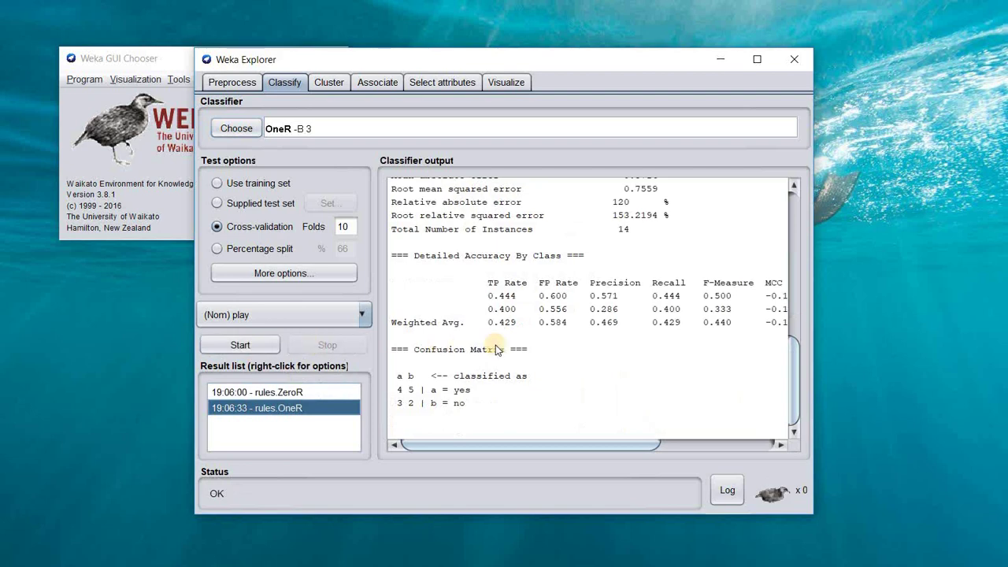
scroll(510, 349, up, 6)
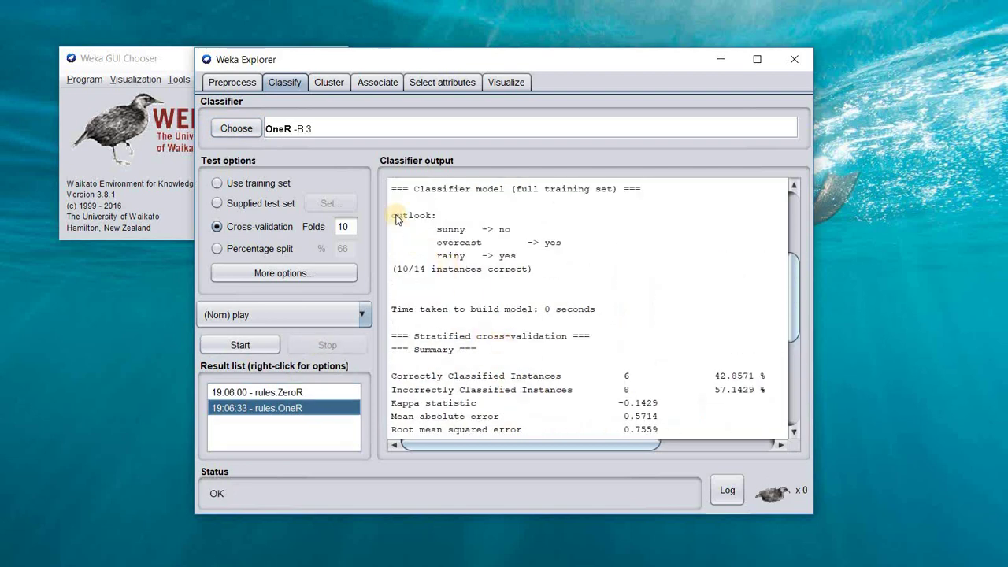
drag(394, 217, 521, 261)
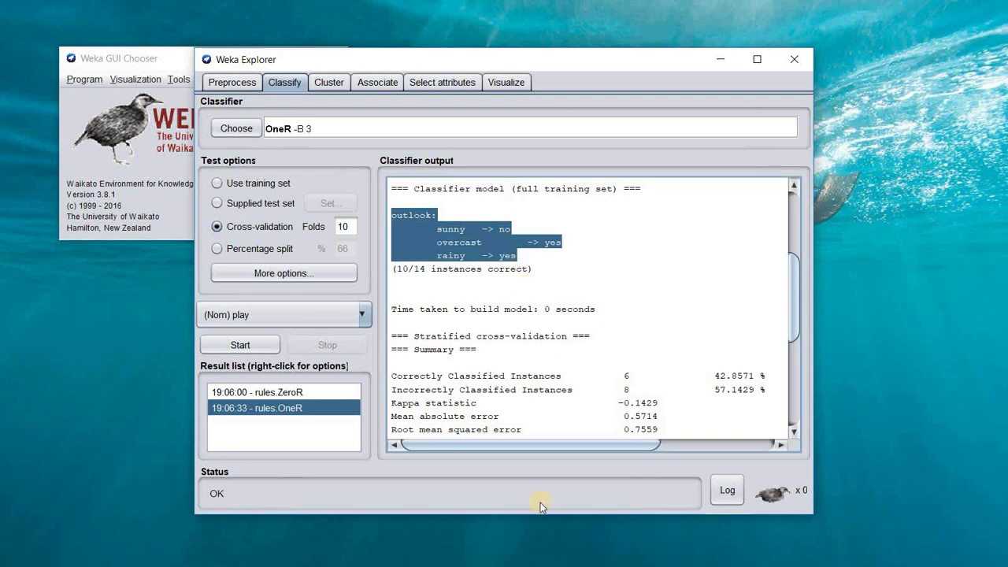
click(716, 379)
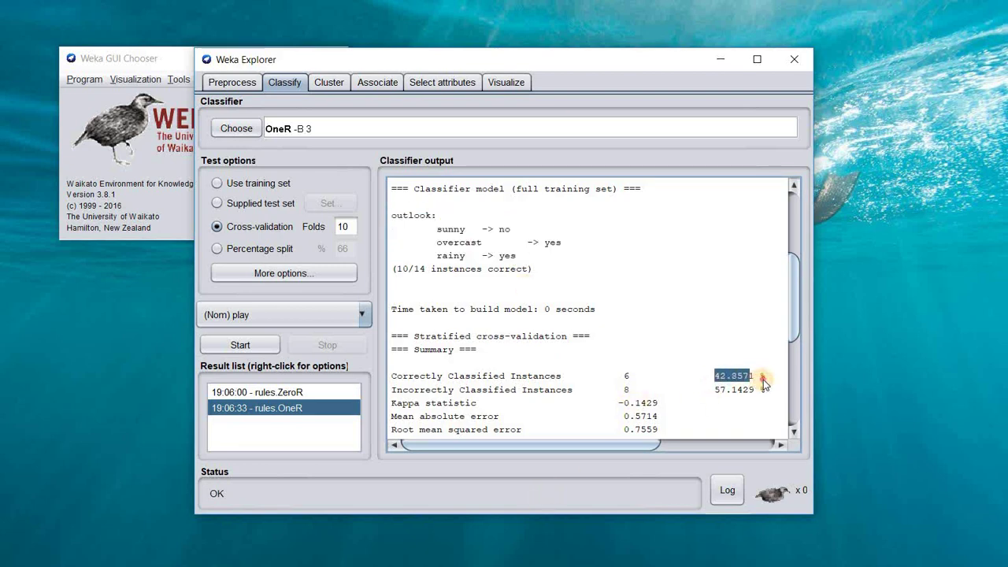
drag(763, 380, 765, 379)
Step: Choose J48 from the trees group as the classifier, keeping its default options
click(236, 129)
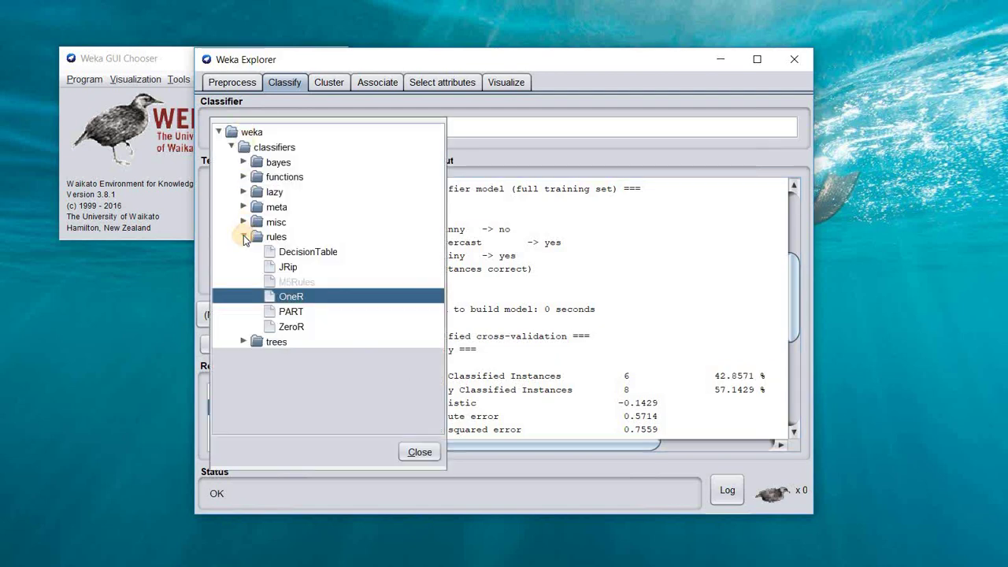
click(244, 237)
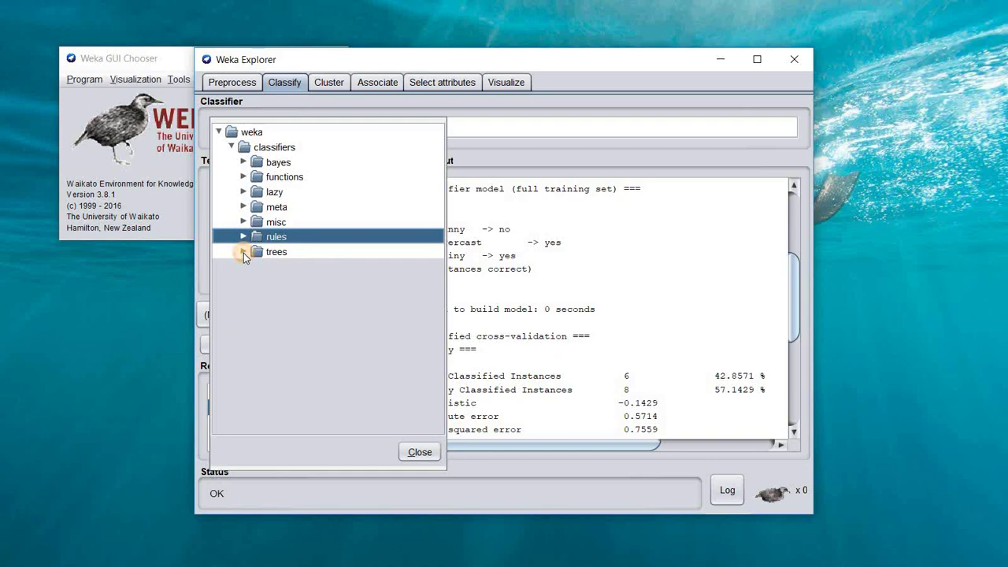
click(243, 252)
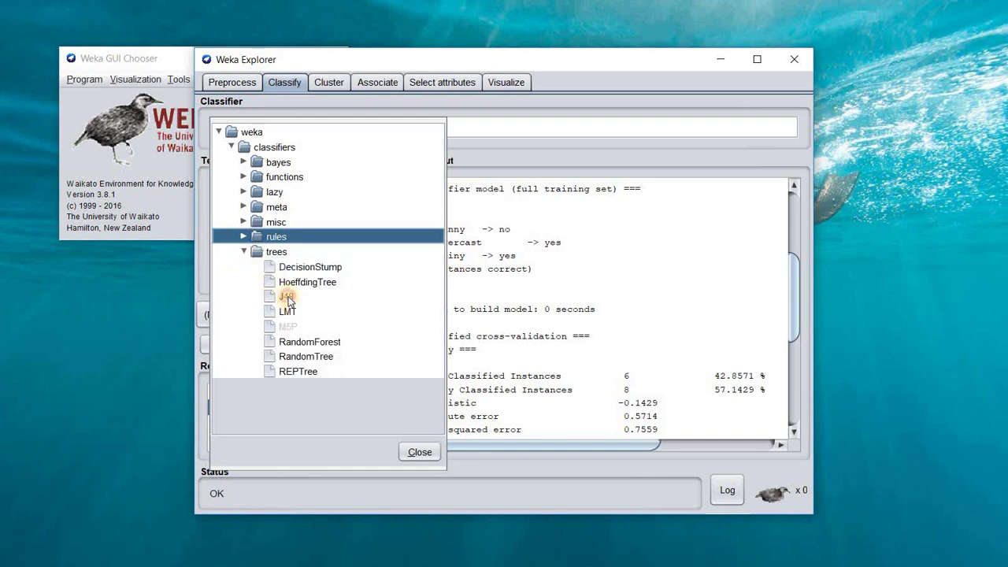
click(286, 297)
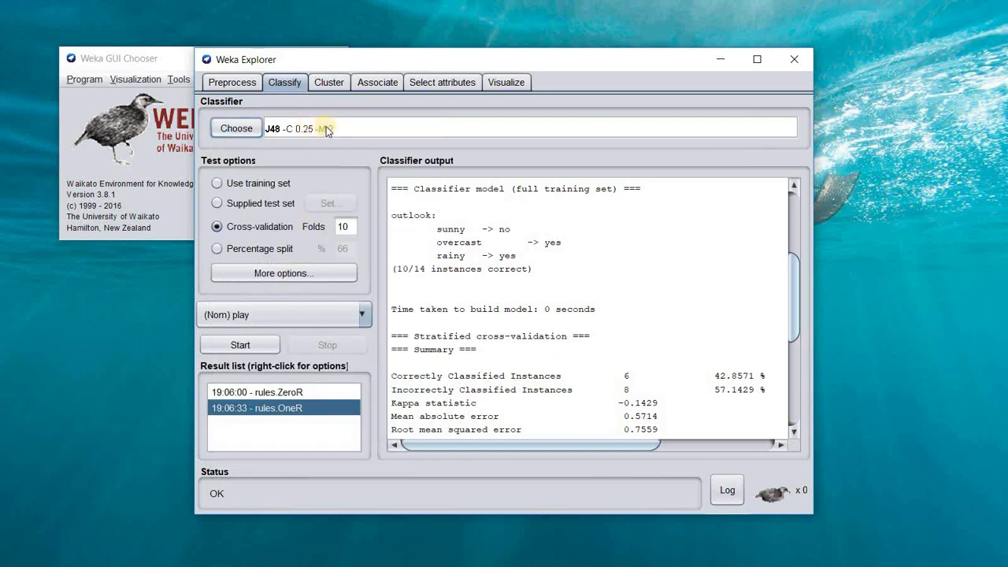
Step: Run the J48 classifier and highlight the branches of its pruned tree in the output
click(259, 346)
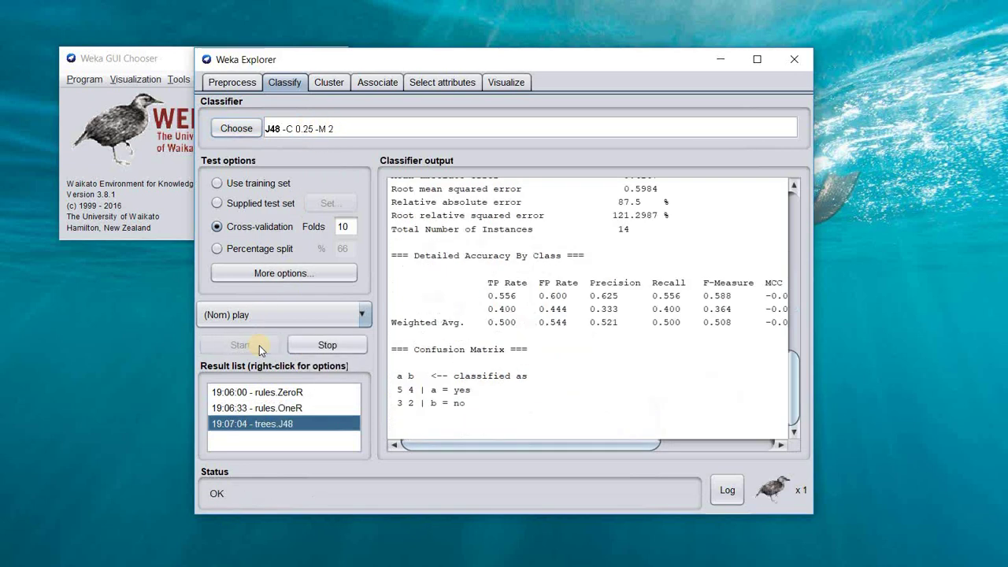
scroll(587, 314, up, 9)
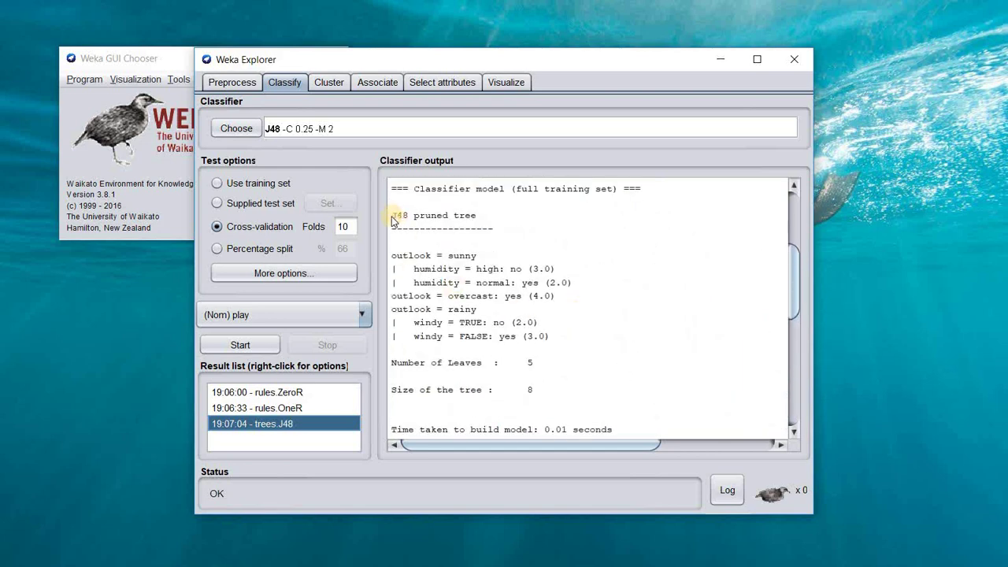
drag(392, 256, 551, 338)
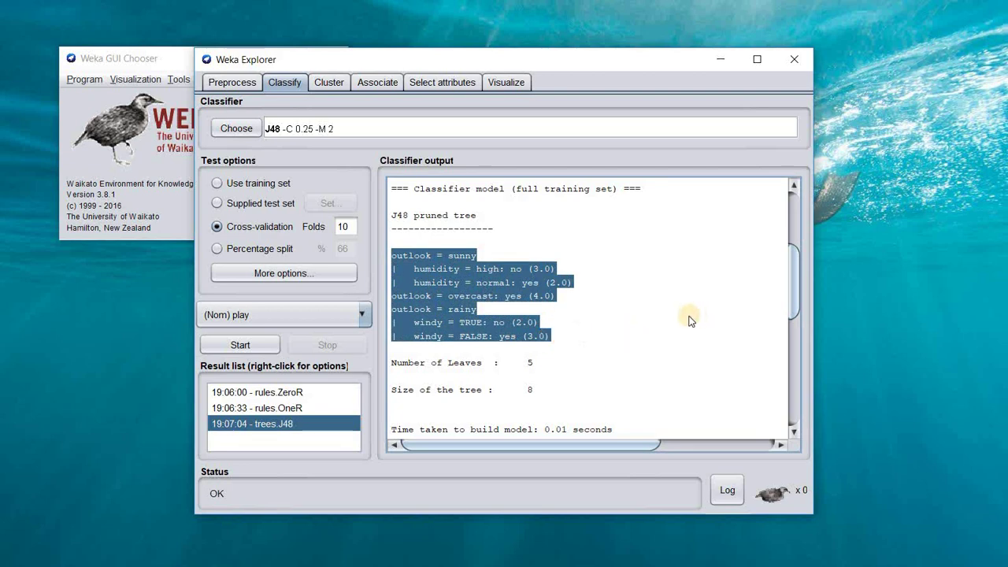
Step: Highlight J48's percentage of correctly classified instances, and view its decision tree in the tree visualizer before closing it
scroll(688, 316, down, 3)
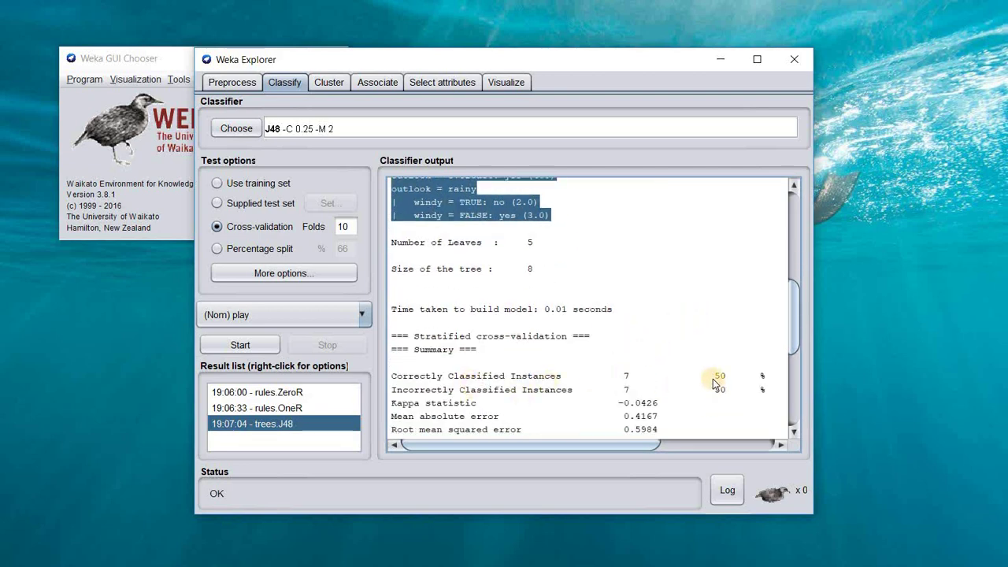
drag(713, 378, 766, 379)
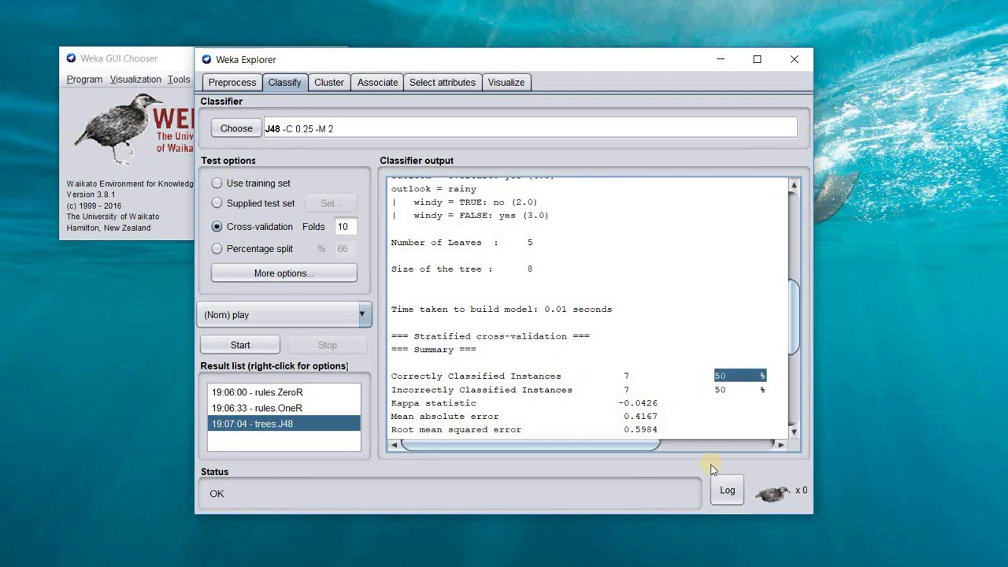
right_click(289, 426)
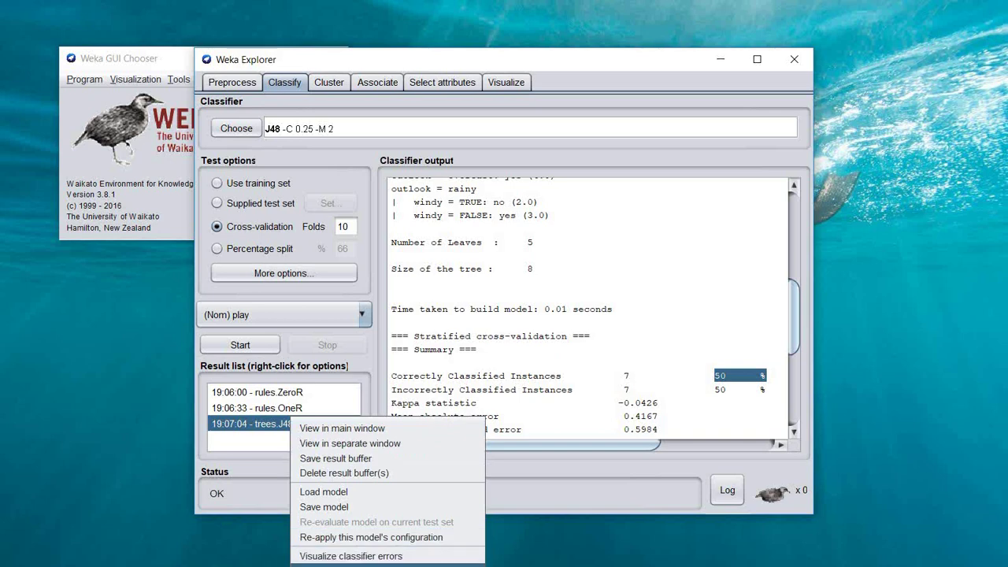
click(354, 564)
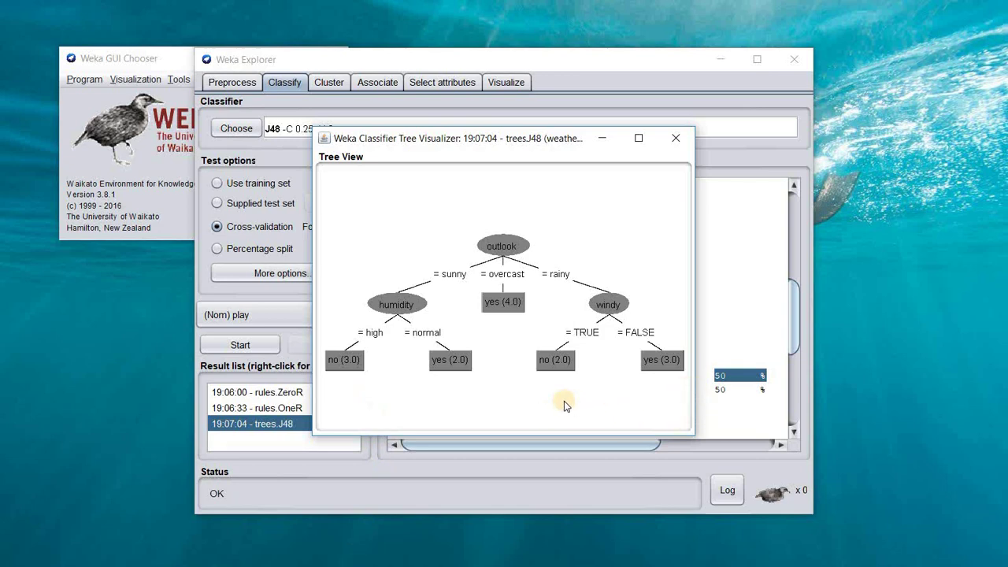
click(680, 140)
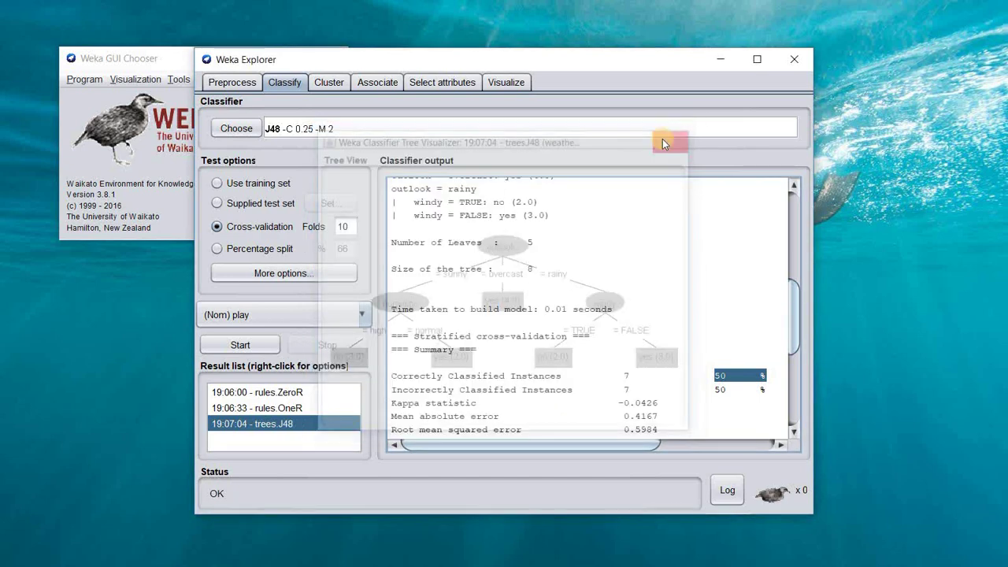
Step: Choose IBk from the lazy group as the classifier, keeping its default options
click(236, 129)
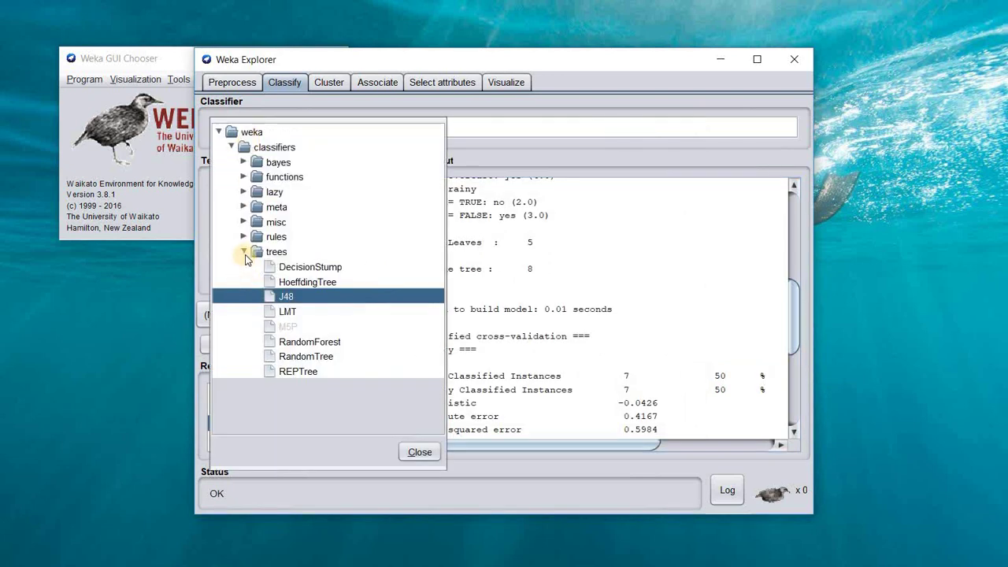
click(244, 252)
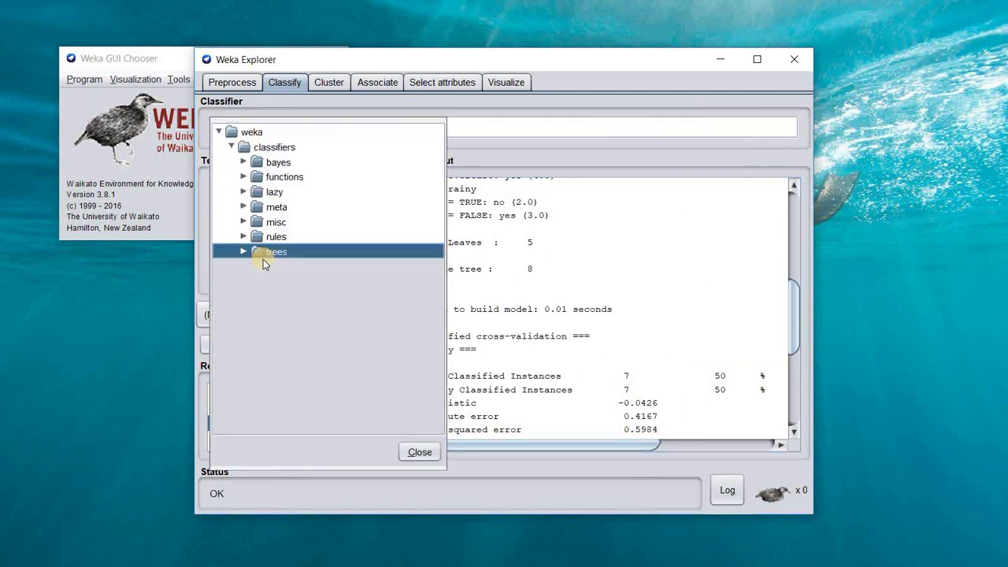
click(243, 192)
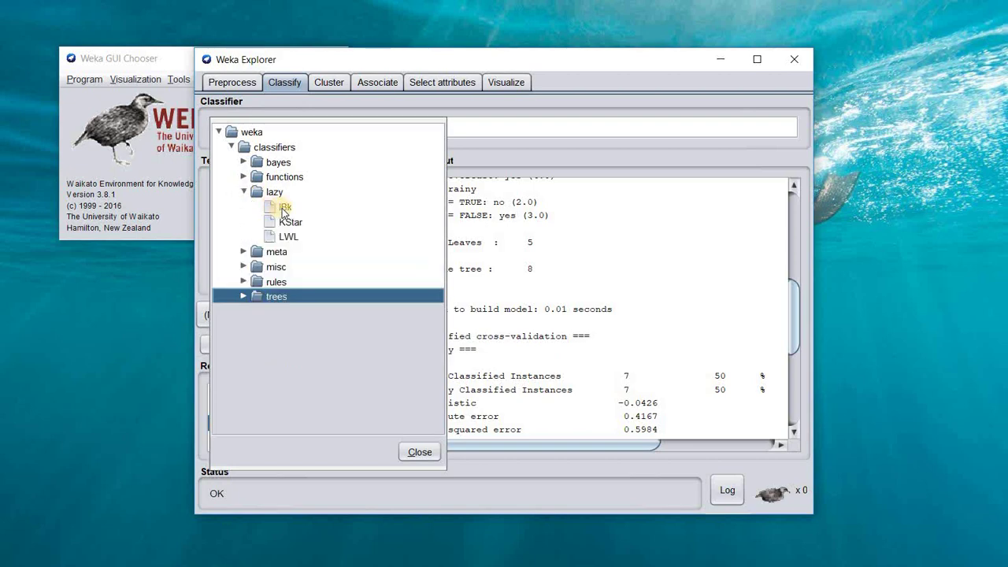
click(285, 208)
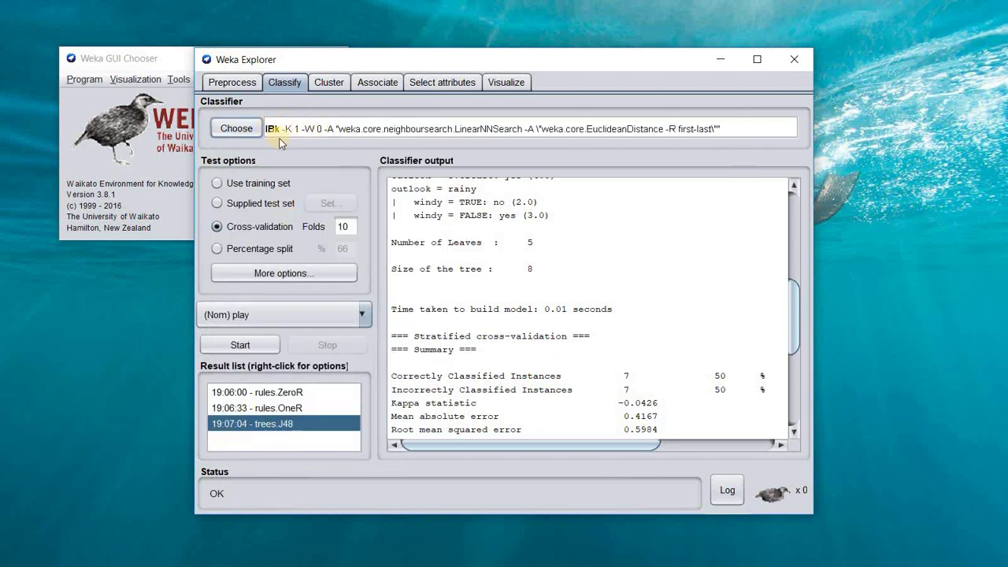
Step: Run the IBk classifier and highlight its model build time and percentage of correctly classified instances in the output
click(251, 347)
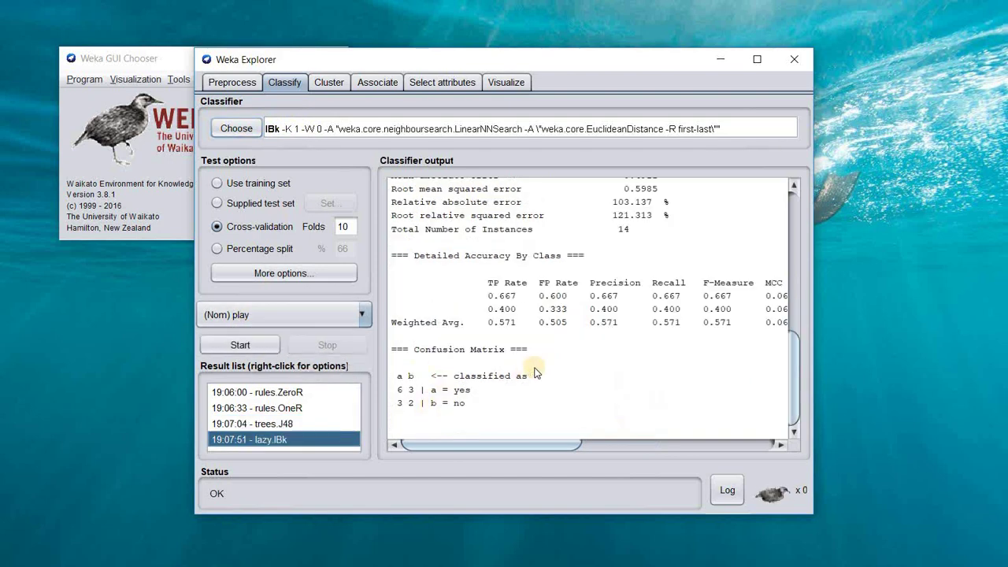
scroll(534, 372, up, 5)
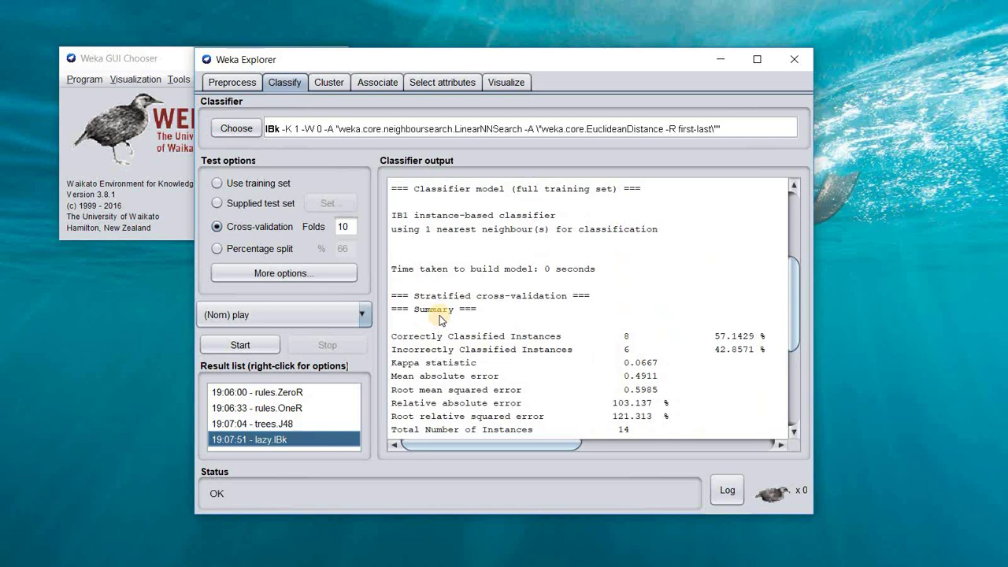
scroll(439, 320, up, 1)
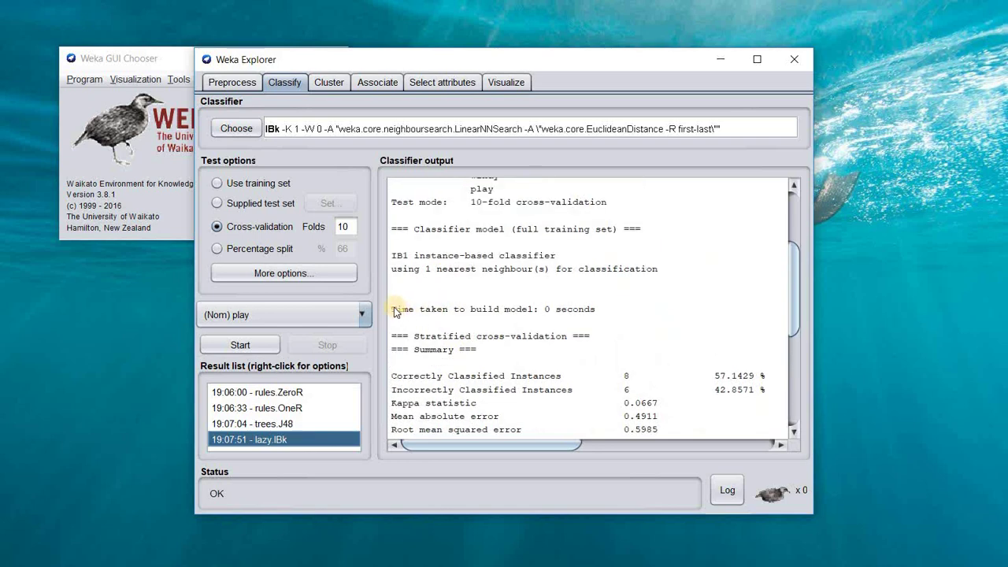
drag(395, 308, 583, 323)
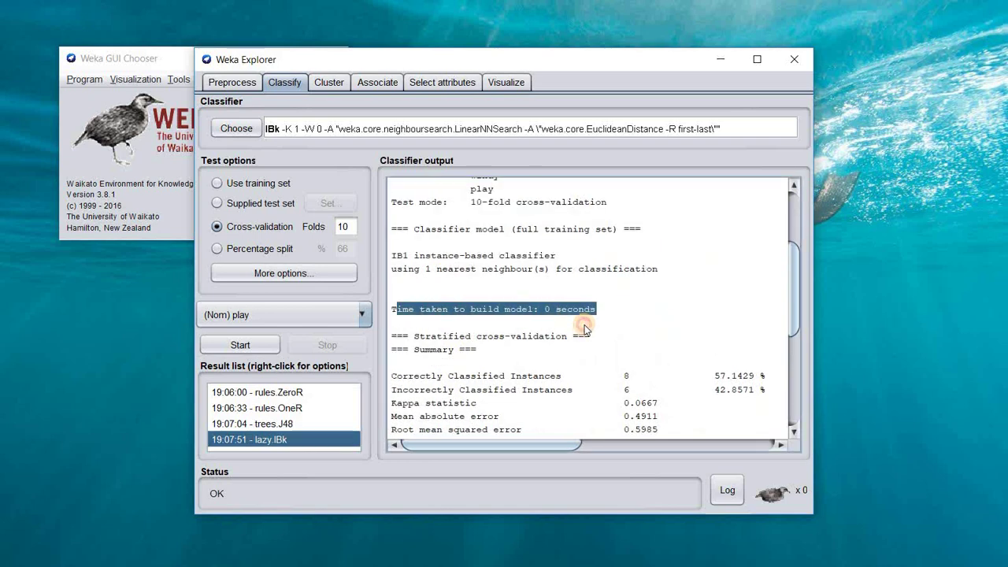
click(710, 375)
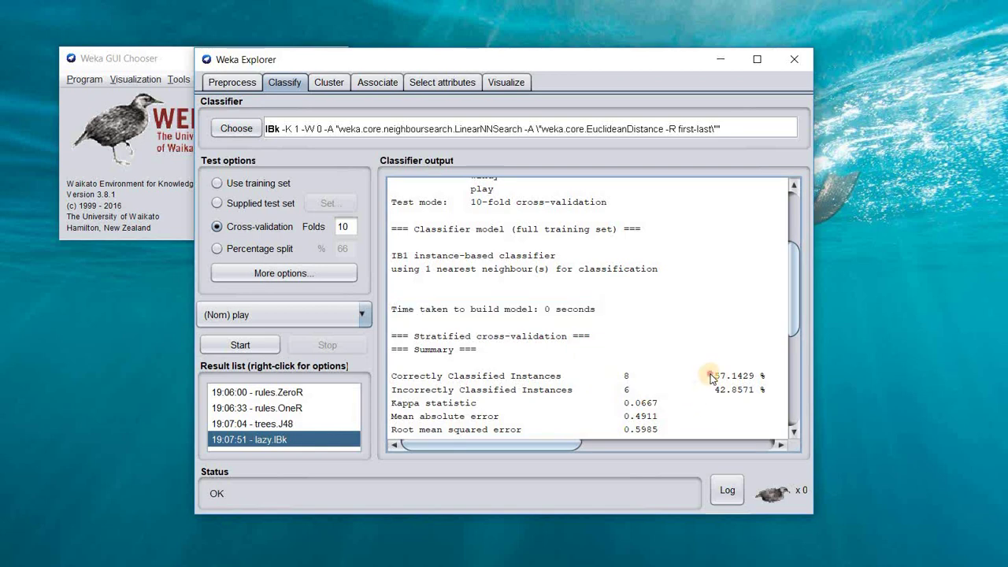
mouse_move(756, 383)
mouse_down()
mouse_move(769, 386)
mouse_move(765, 377)
mouse_up()
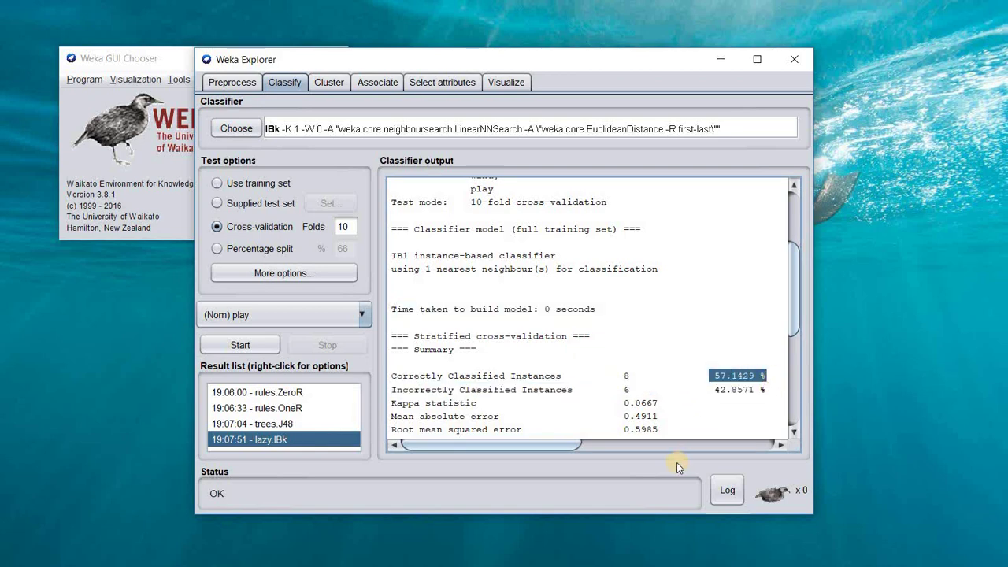
Step: Choose NaiveBayes from the bayes group as the classifier, keeping its default options
click(247, 130)
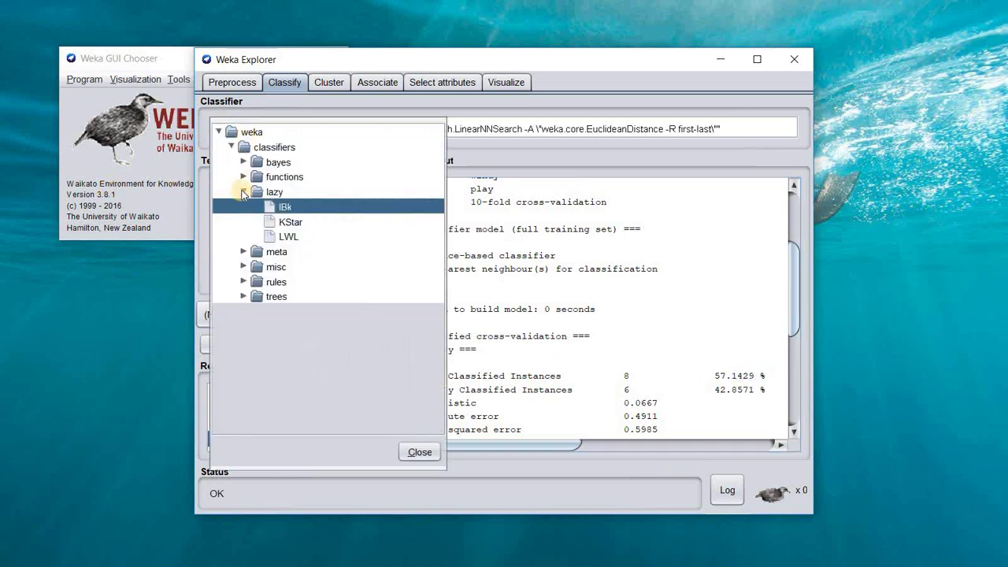
click(243, 190)
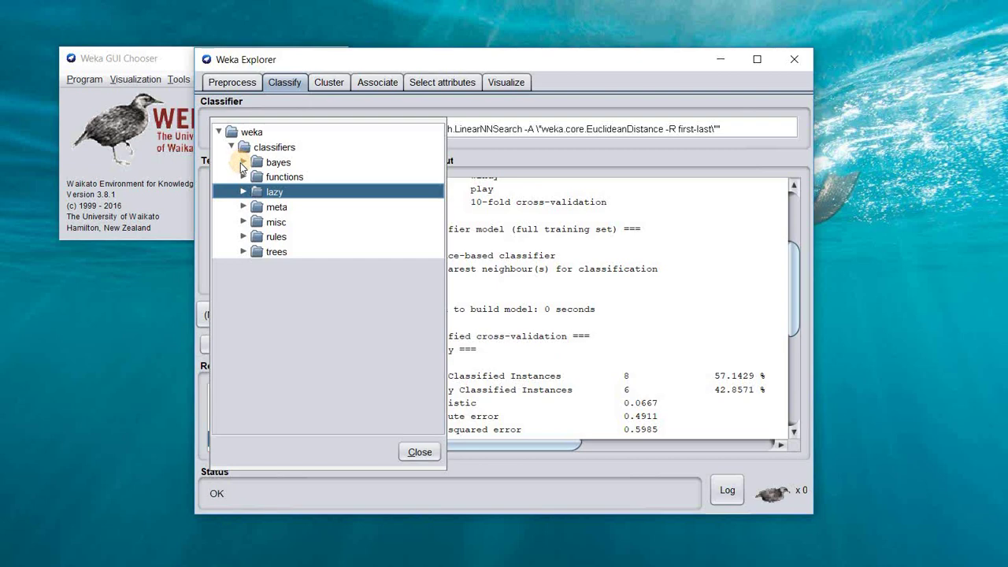
click(244, 162)
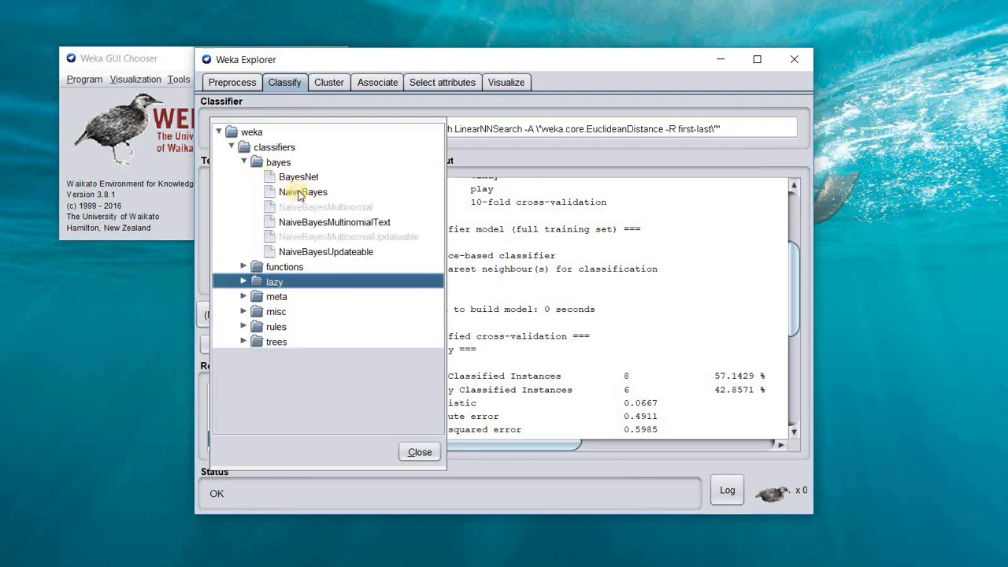
click(299, 193)
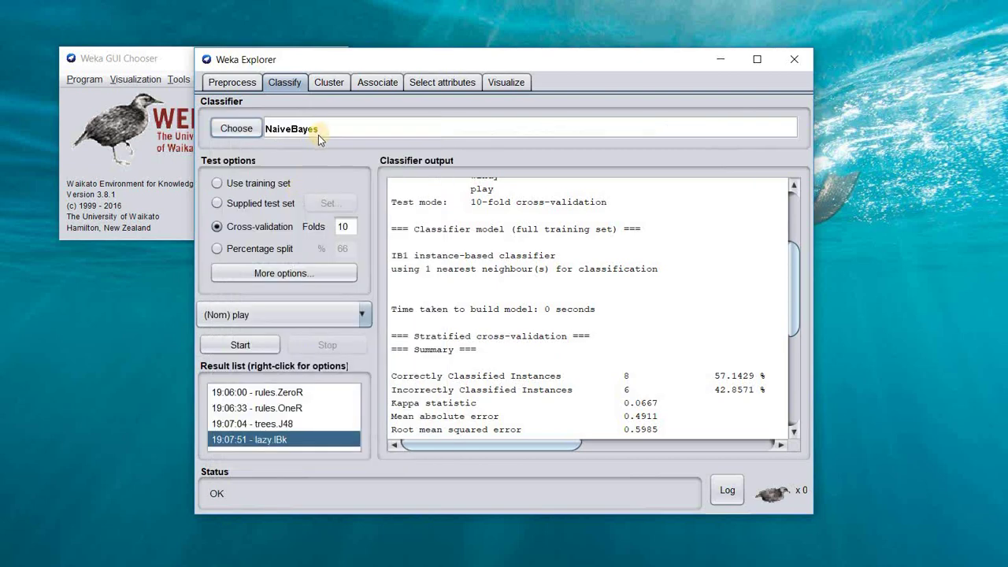
Step: Run the NaiveBayes classifier, review its attribute count tables and highlight the percentage of correctly classified instances
click(247, 346)
scroll(509, 364, up, 10)
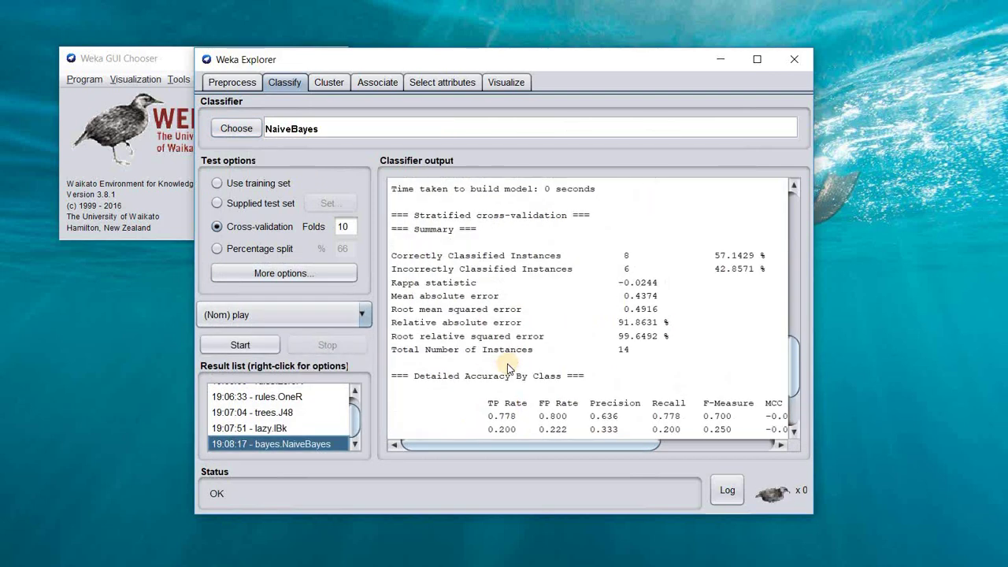
scroll(523, 371, up, 5)
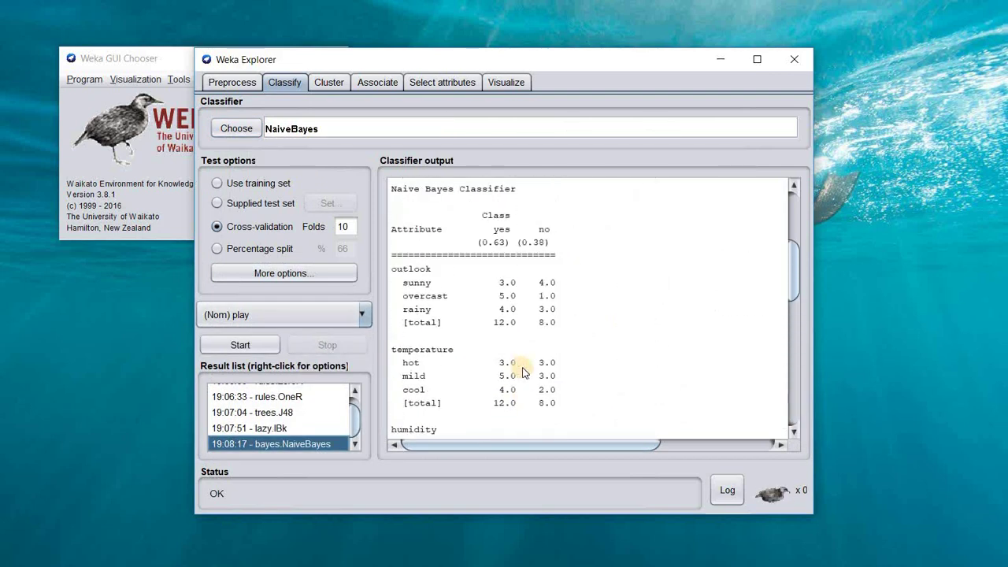
scroll(523, 371, down, 3)
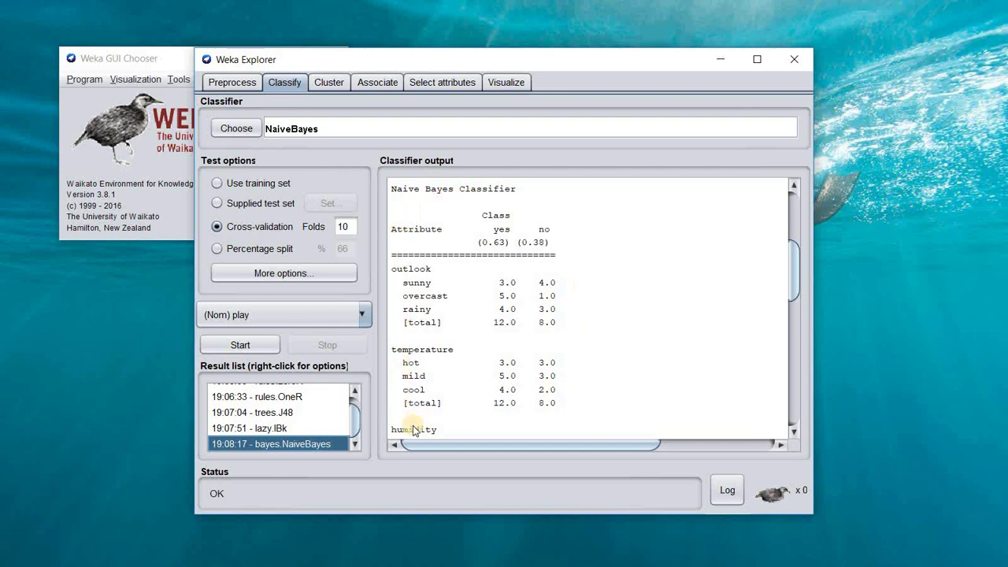
scroll(544, 303, down, 6)
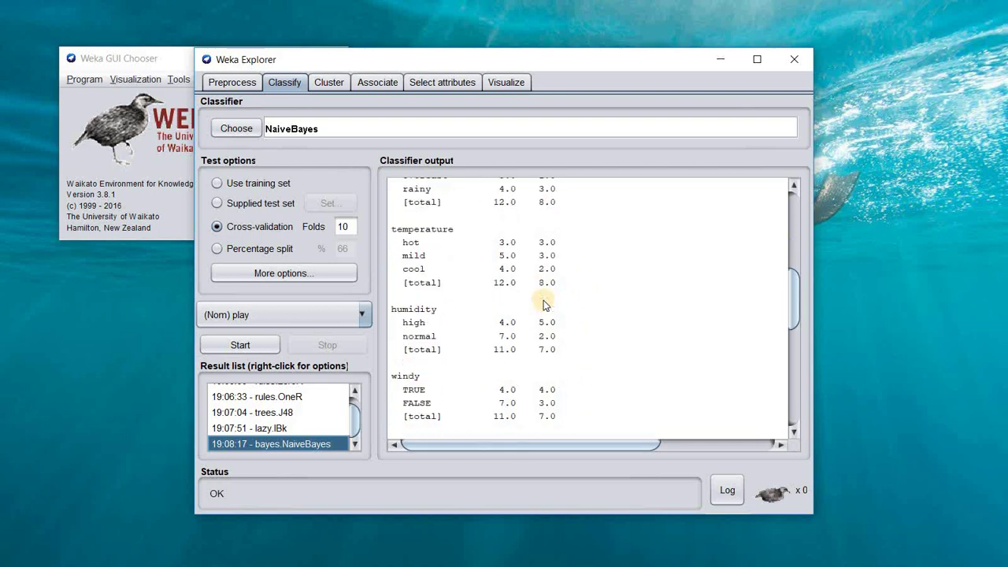
scroll(720, 351, down, 2)
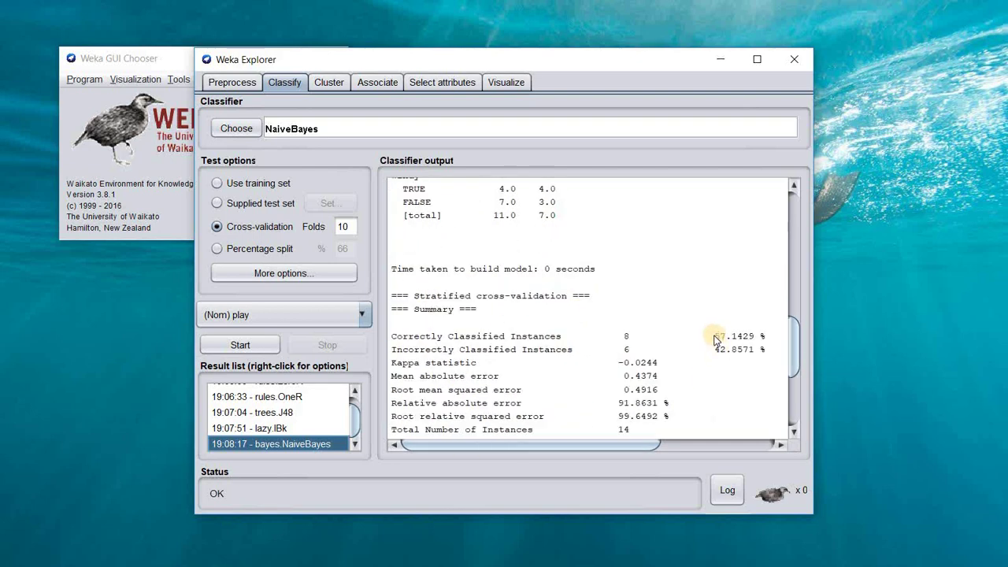
drag(715, 336, 765, 336)
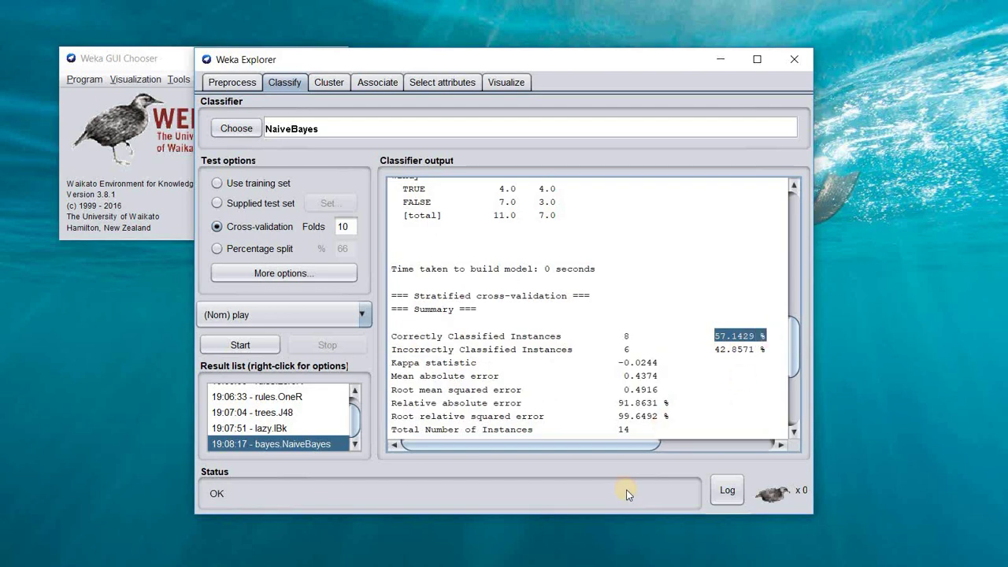